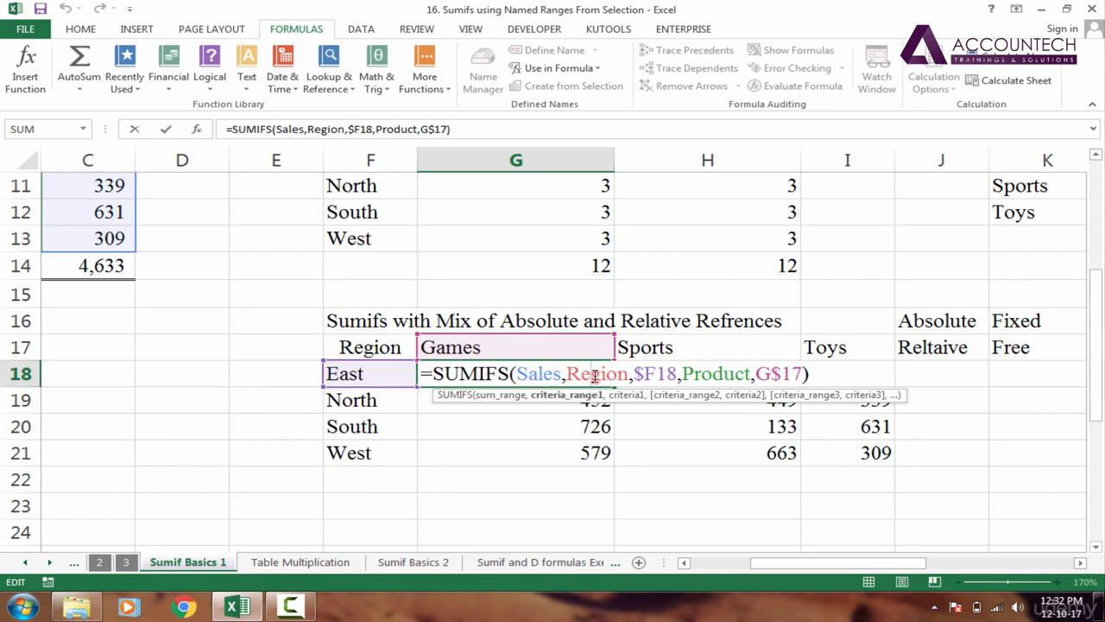
Leave the formula in G18 unchanged and clear the SUMIFS results from G18:I21.
{"action": "left_click", "coordinate": [725, 373]}
{"action": "left_click", "coordinate": [774, 373]}
{"action": "left_click", "coordinate": [666, 373]}
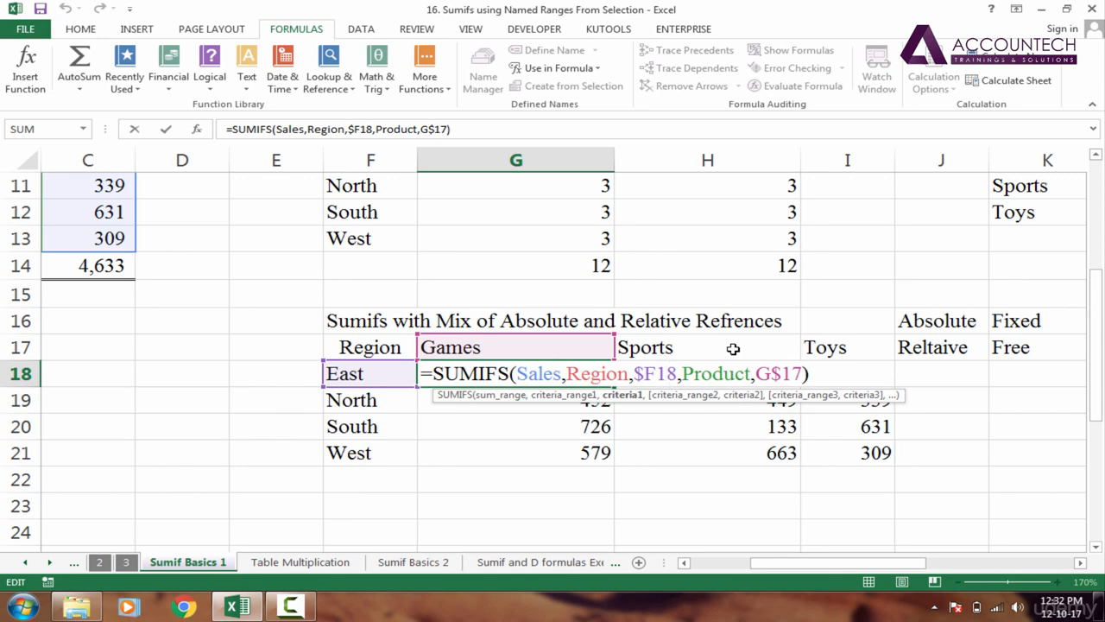
{"action": "key", "text": "Escape"}
{"action": "left_click_drag", "start_coordinate": [577, 380], "coordinate": [845, 448]}
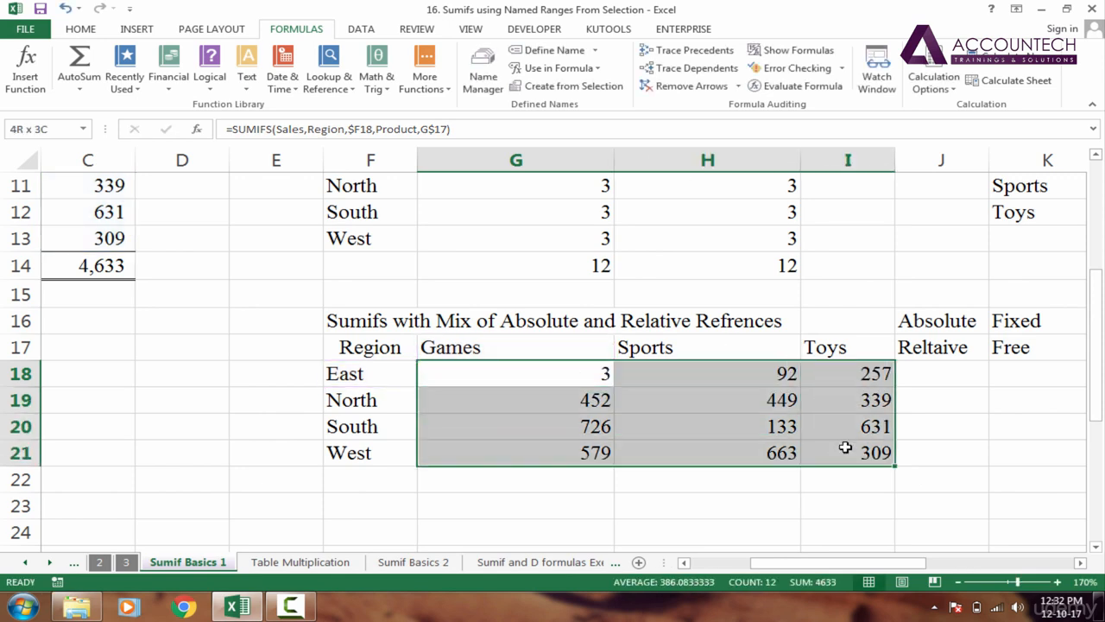
{"action": "key", "text": "Delete"}
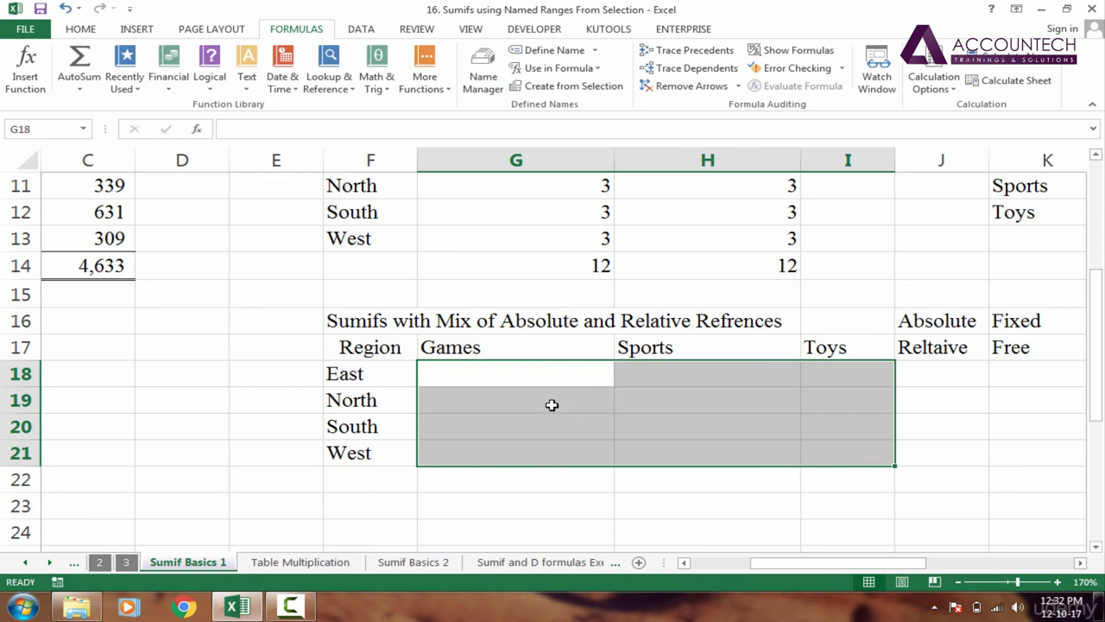
Examine the region labels, product headings and title of the mixed absolute and relative references table in rows 16 to 21.
{"action": "left_click", "coordinate": [538, 382]}
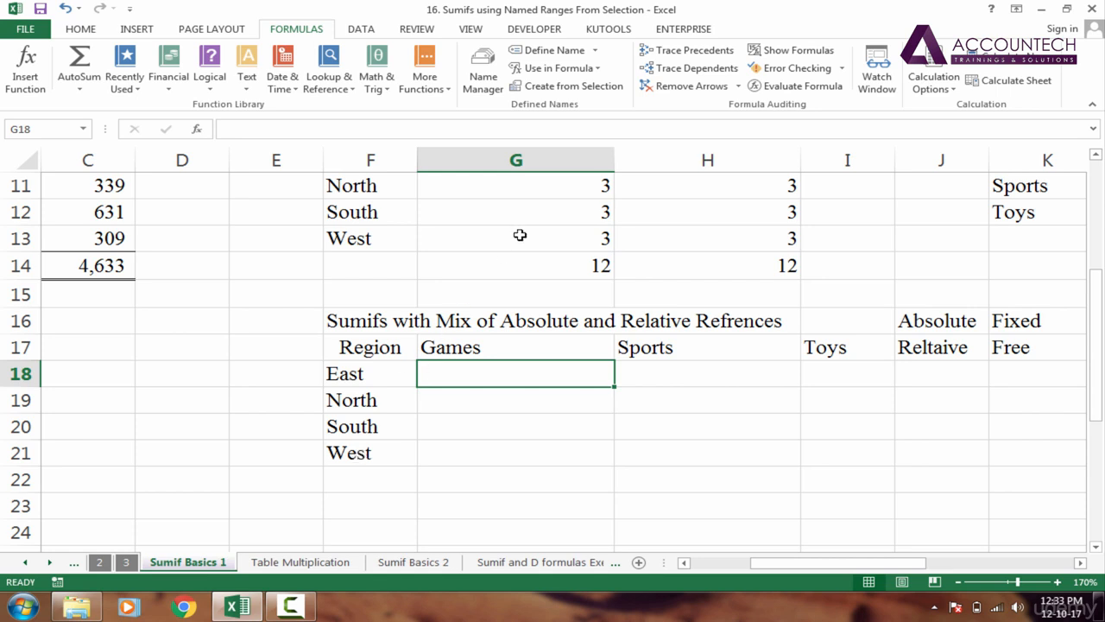
{"action": "left_click_drag", "start_coordinate": [347, 378], "coordinate": [348, 476]}
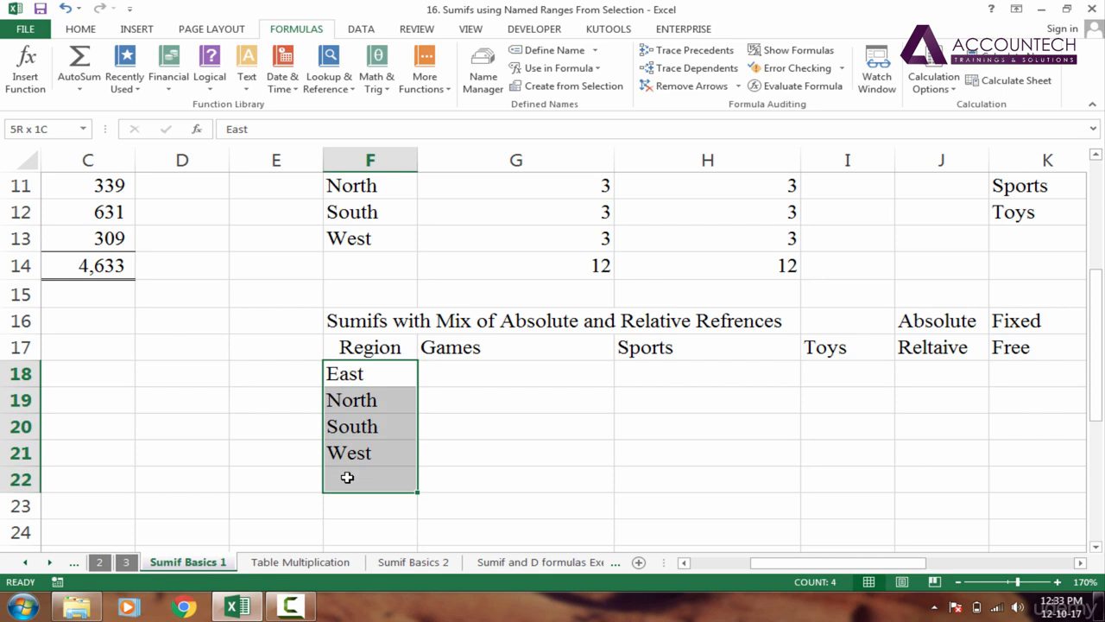
{"action": "left_click", "coordinate": [531, 351]}
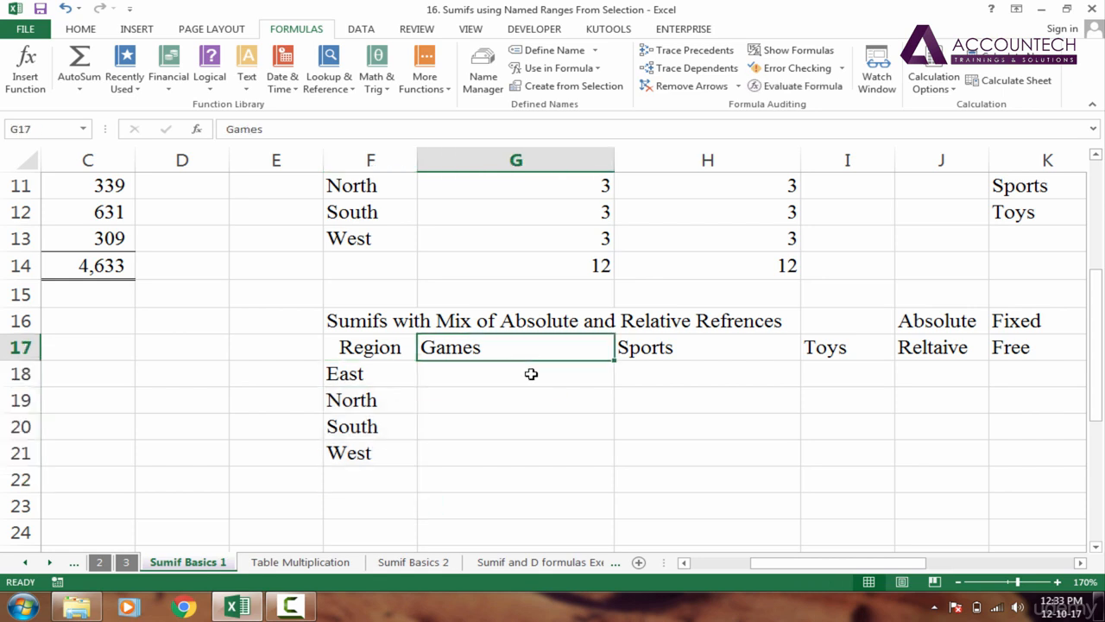
{"action": "left_click", "coordinate": [531, 373]}
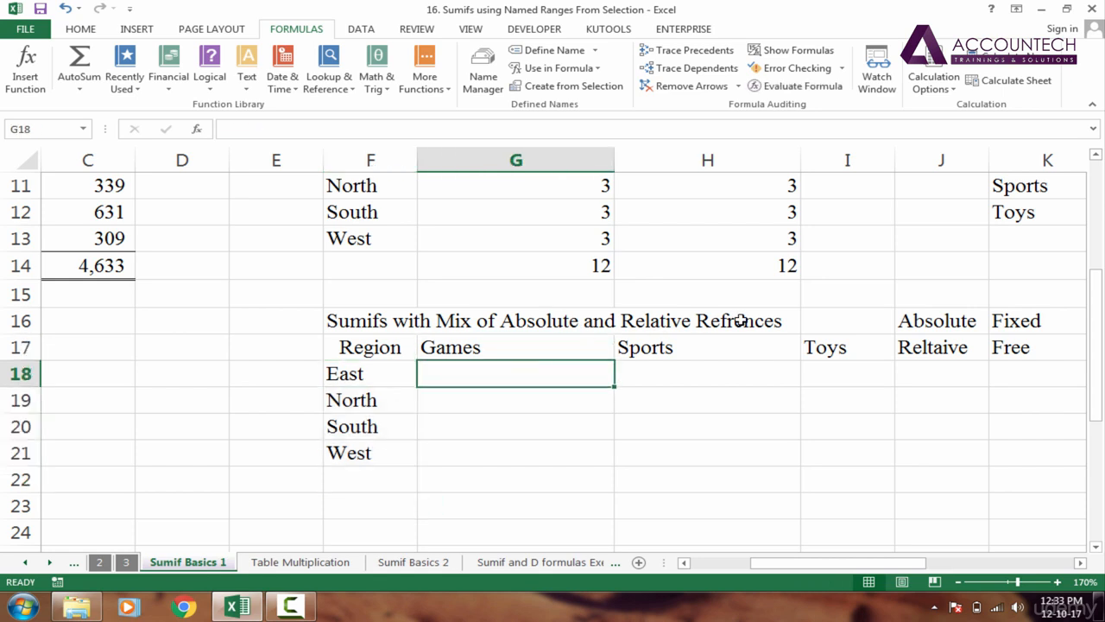
{"action": "left_click", "coordinate": [595, 325]}
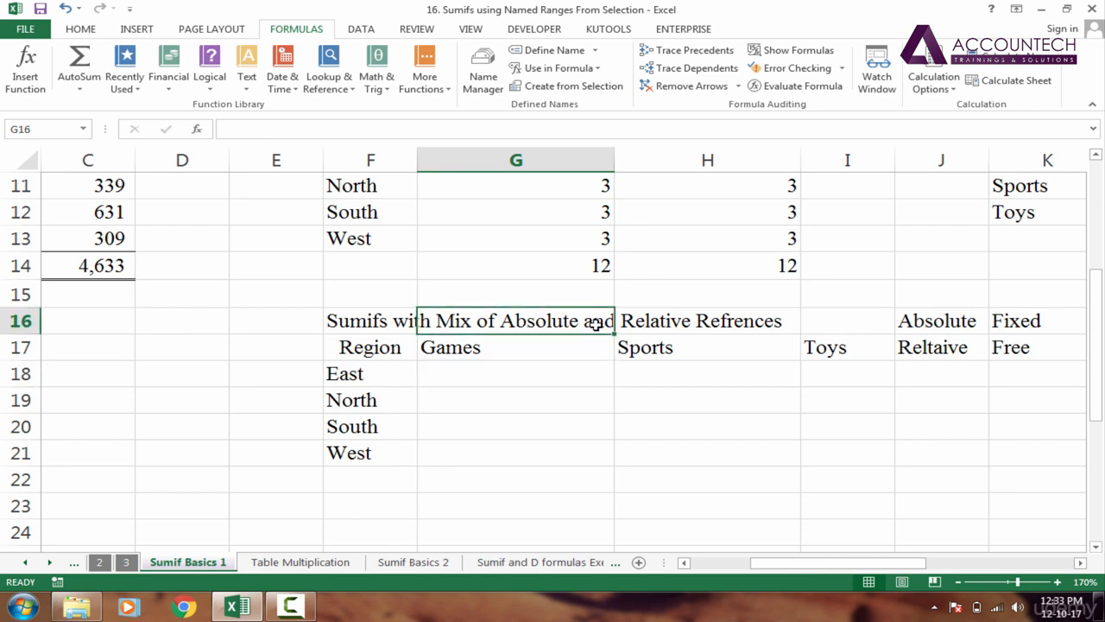
{"action": "left_click", "coordinate": [397, 322]}
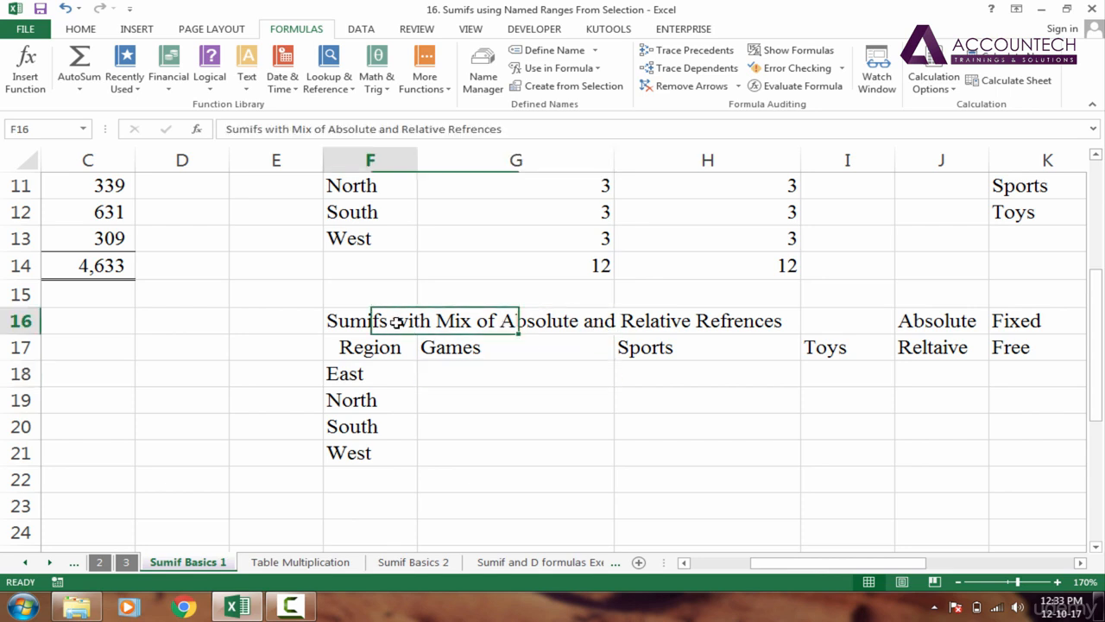
{"action": "left_click", "coordinate": [484, 383]}
{"action": "left_click", "coordinate": [516, 322]}
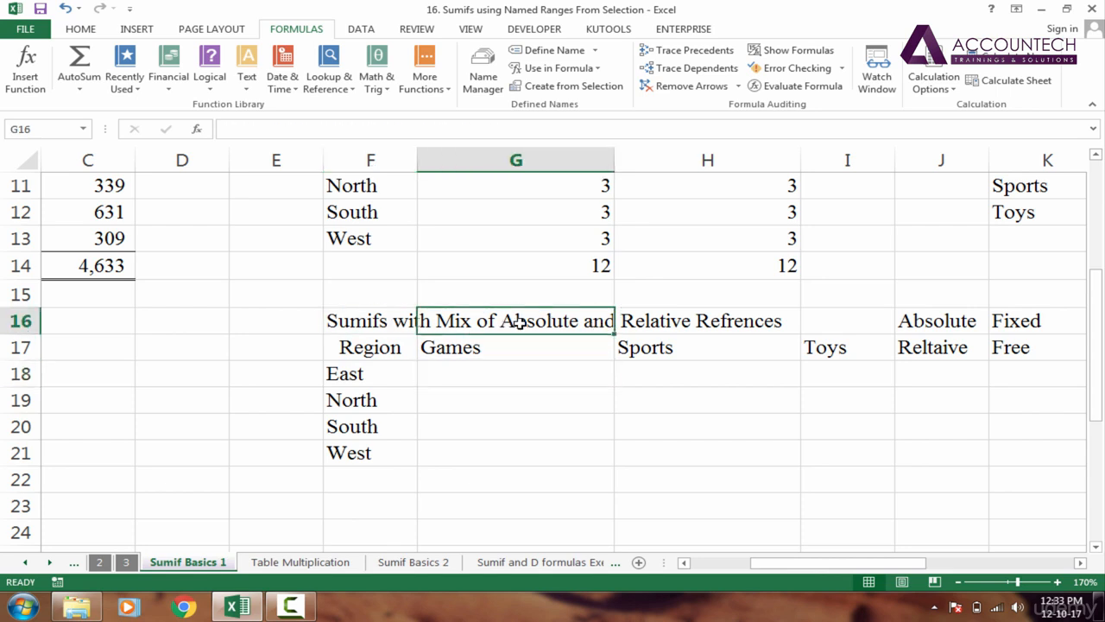
{"action": "left_click", "coordinate": [526, 370]}
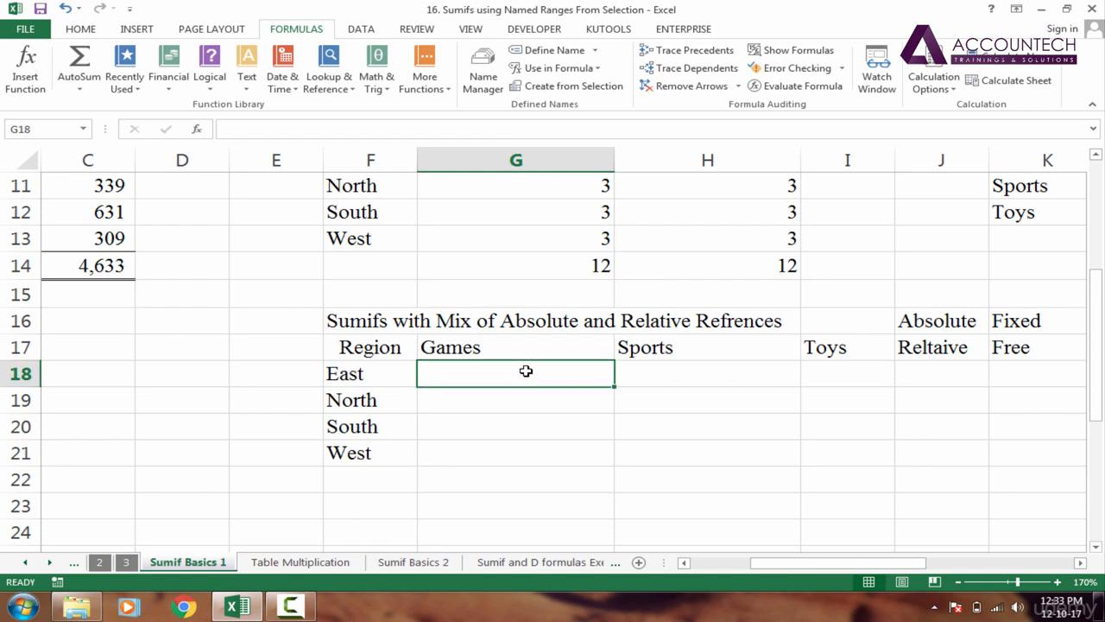
{"action": "left_click", "coordinate": [499, 322]}
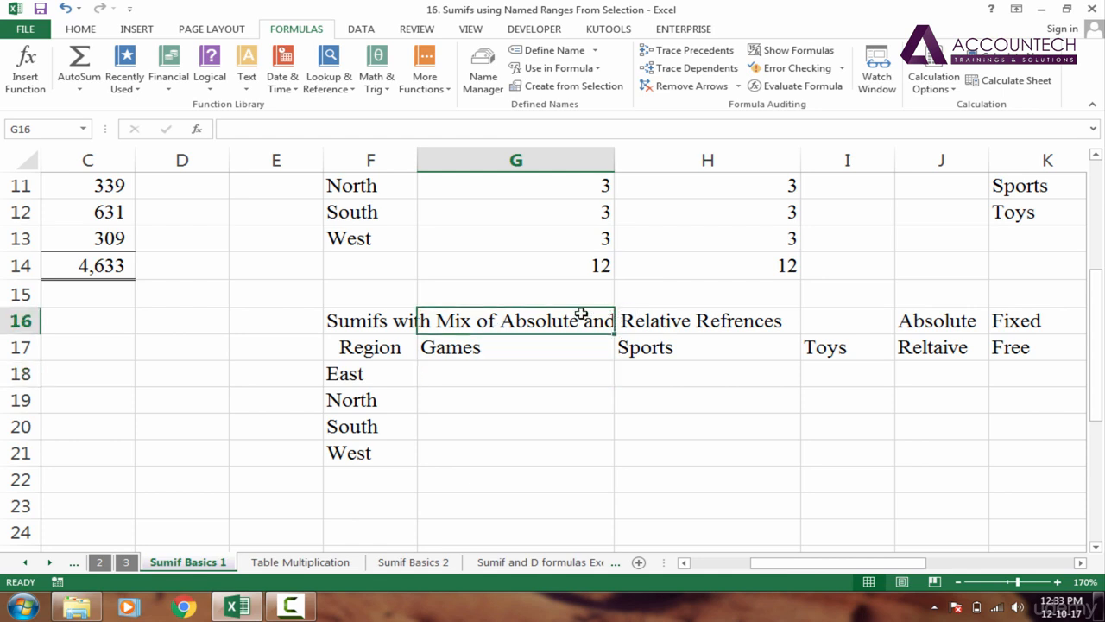
Start a SUMIFS formula in G18 with the named range Sales as the sum range.
{"action": "left_click", "coordinate": [531, 380]}
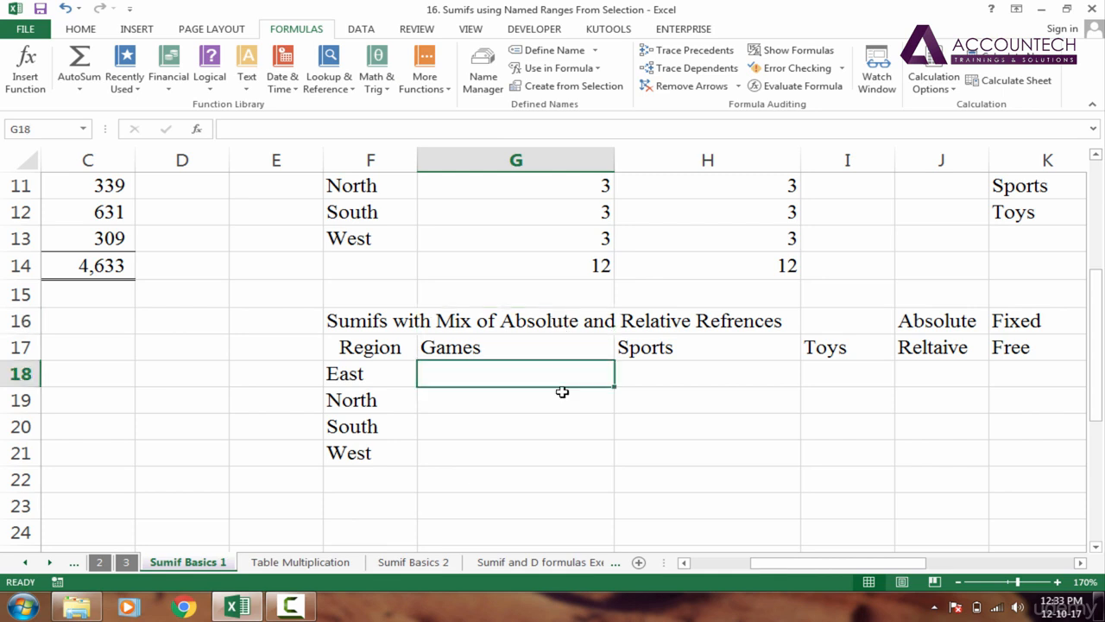
{"action": "type", "text": "=sumifs"}
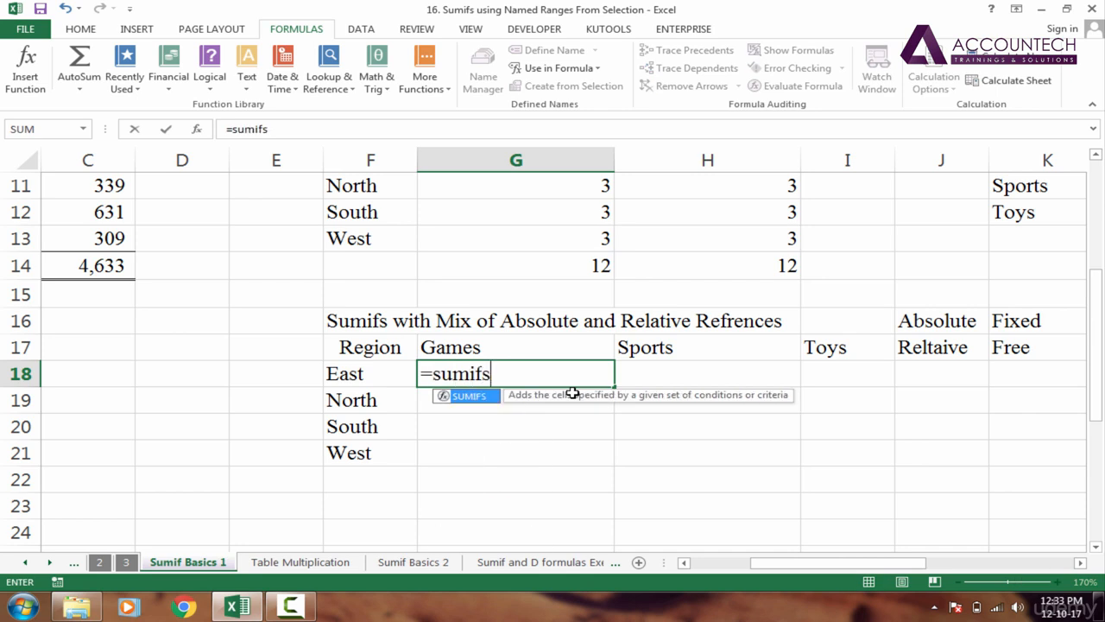
{"action": "key", "text": "Tab"}
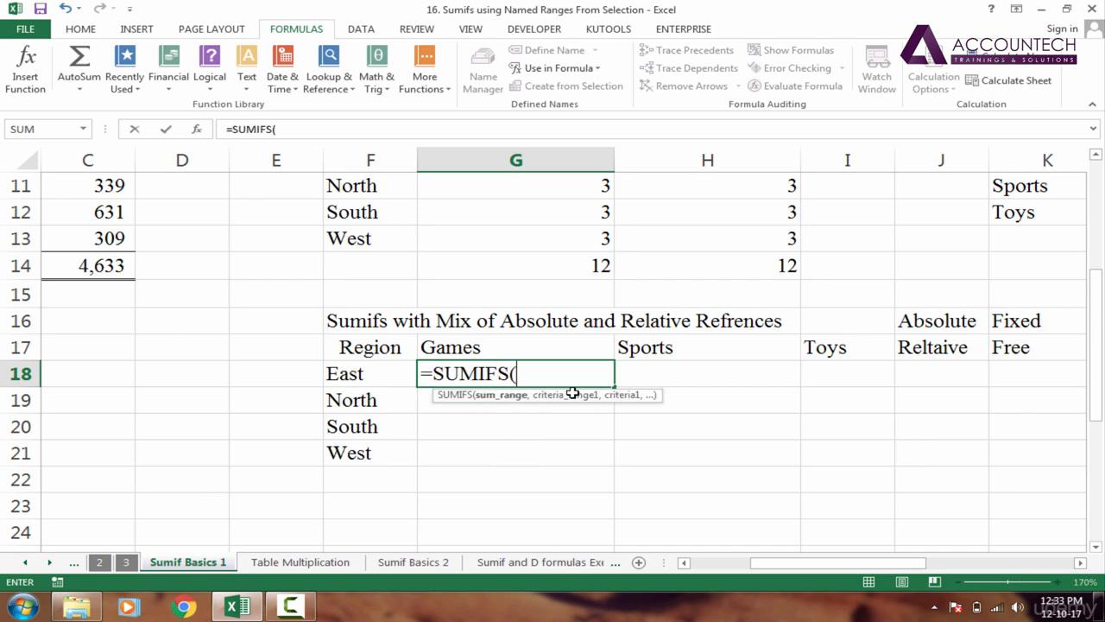
{"action": "type", "text": "sa"}
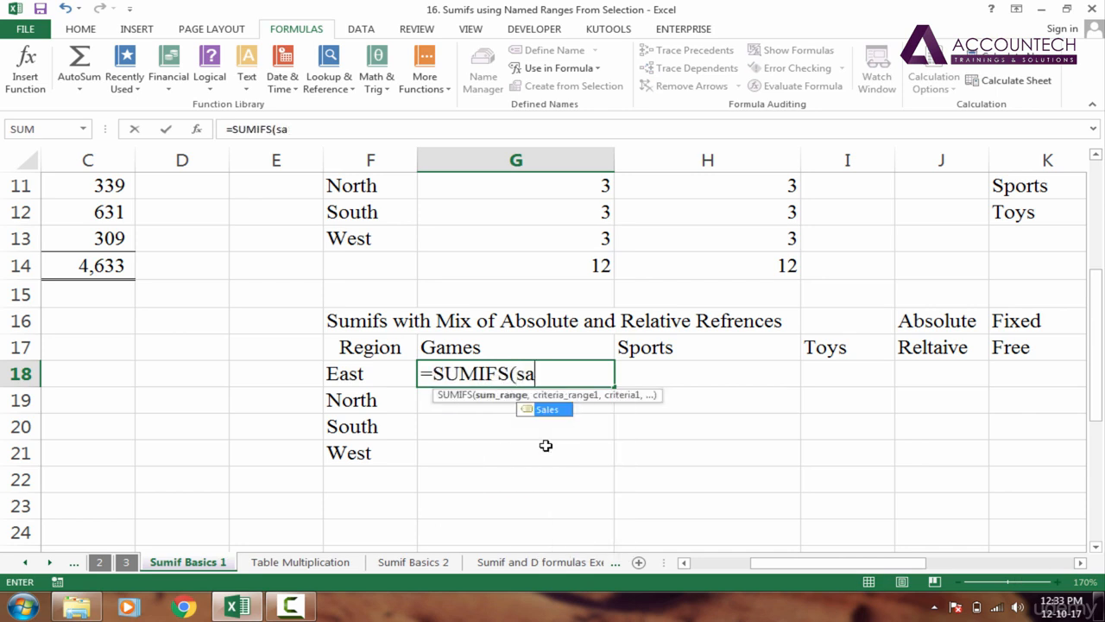
{"action": "type", "text": "l"}
{"action": "key", "text": "Tab"}
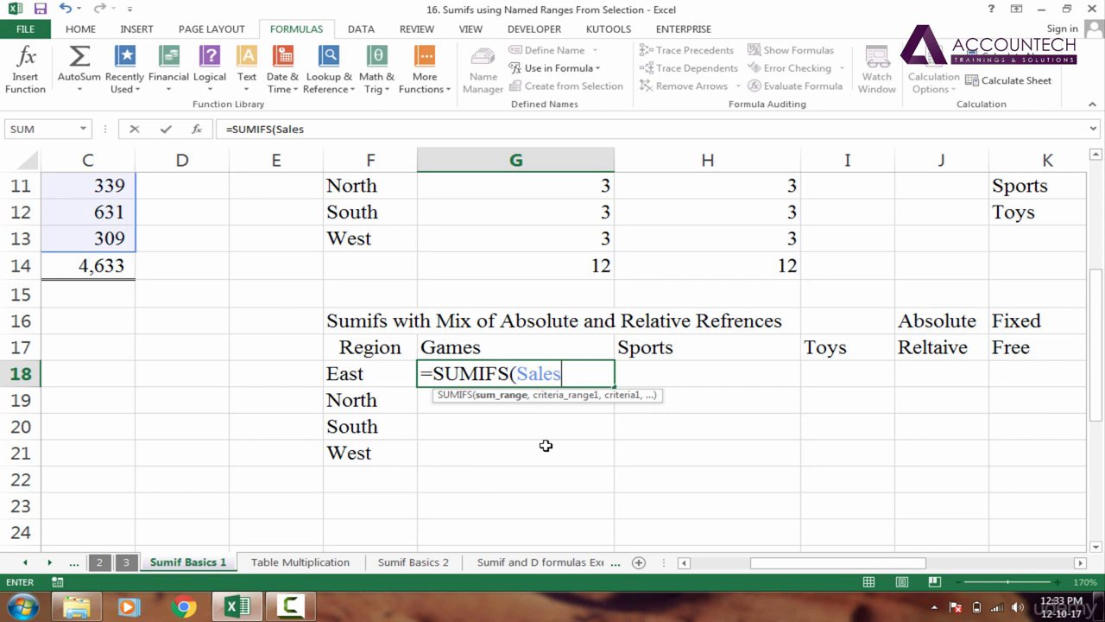
{"action": "type", "text": ","}
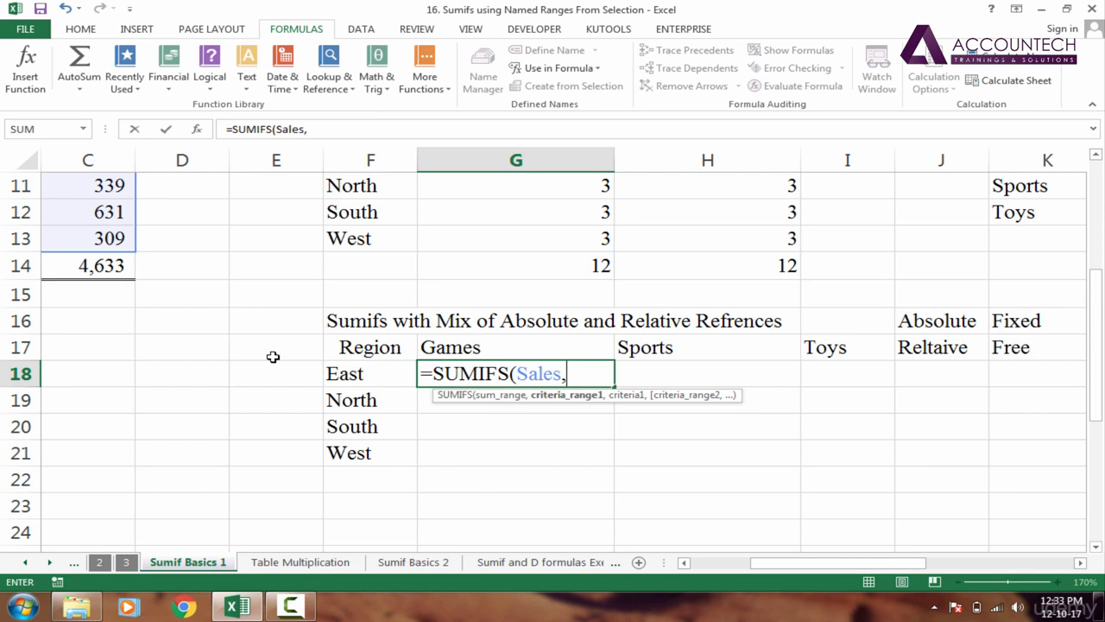
Add the named range Region as the first criteria range and the whole column F as its criterion.
{"action": "type", "text": "reg"}
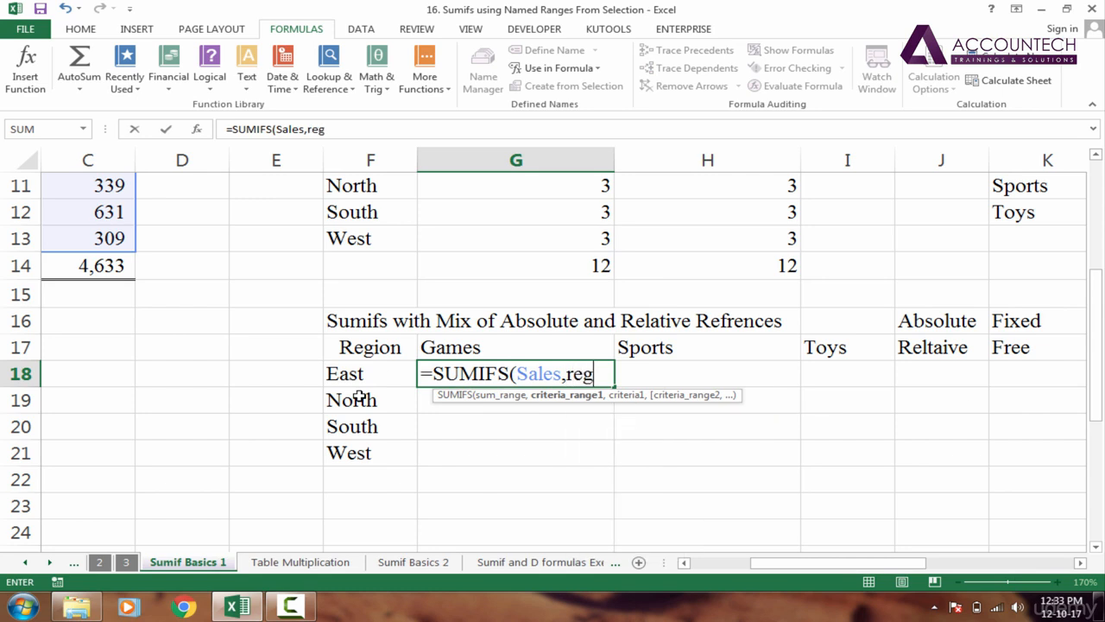
{"action": "key", "text": "Tab"}
{"action": "type", "text": ","}
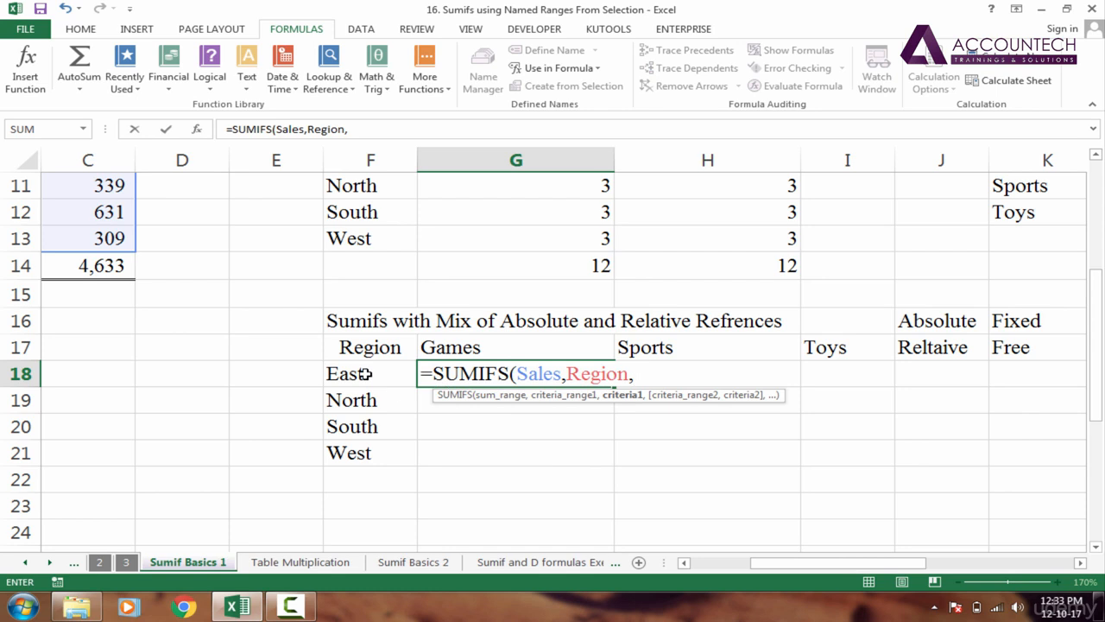
{"action": "left_click_drag", "start_coordinate": [365, 373], "coordinate": [365, 444]}
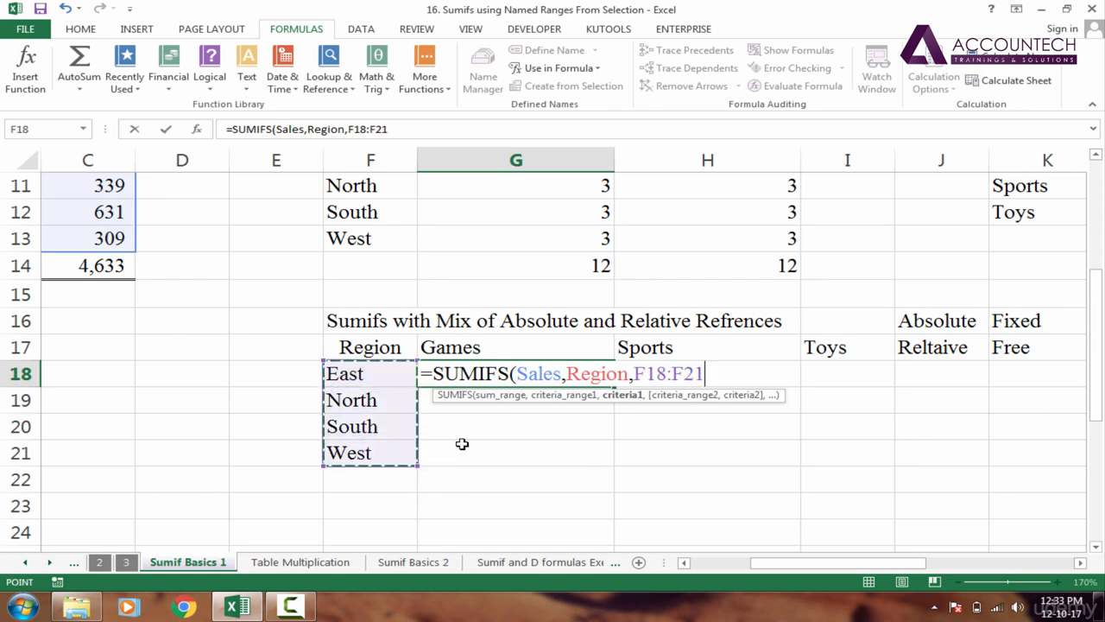
{"action": "left_click", "coordinate": [366, 152]}
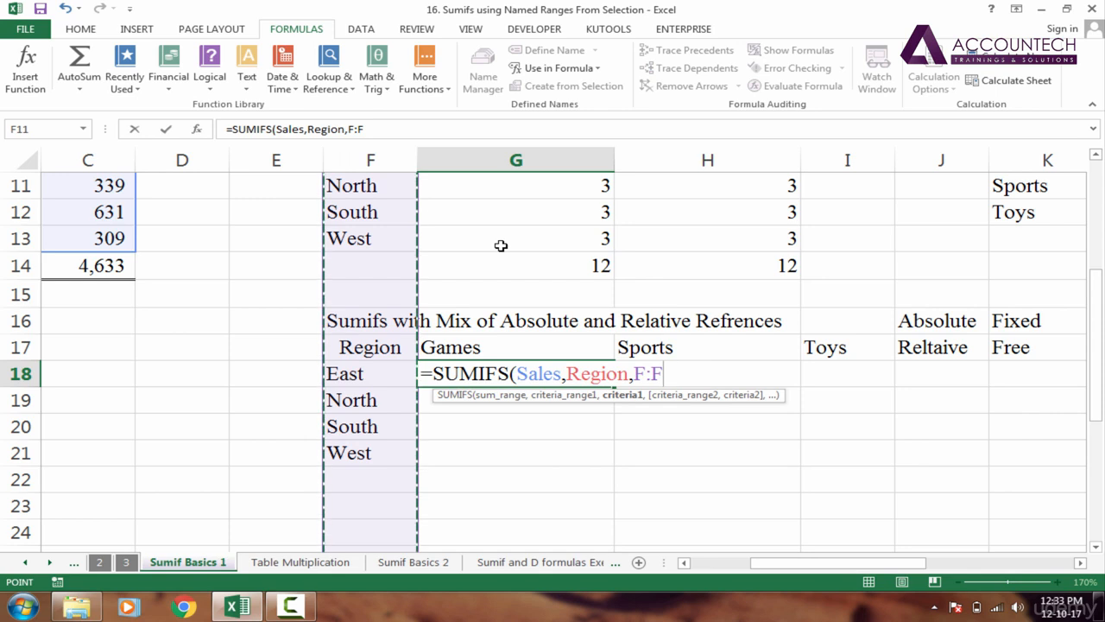
Add the named range Product as the second criteria range and the whole row 17 as its criterion.
{"action": "type", "text": ","}
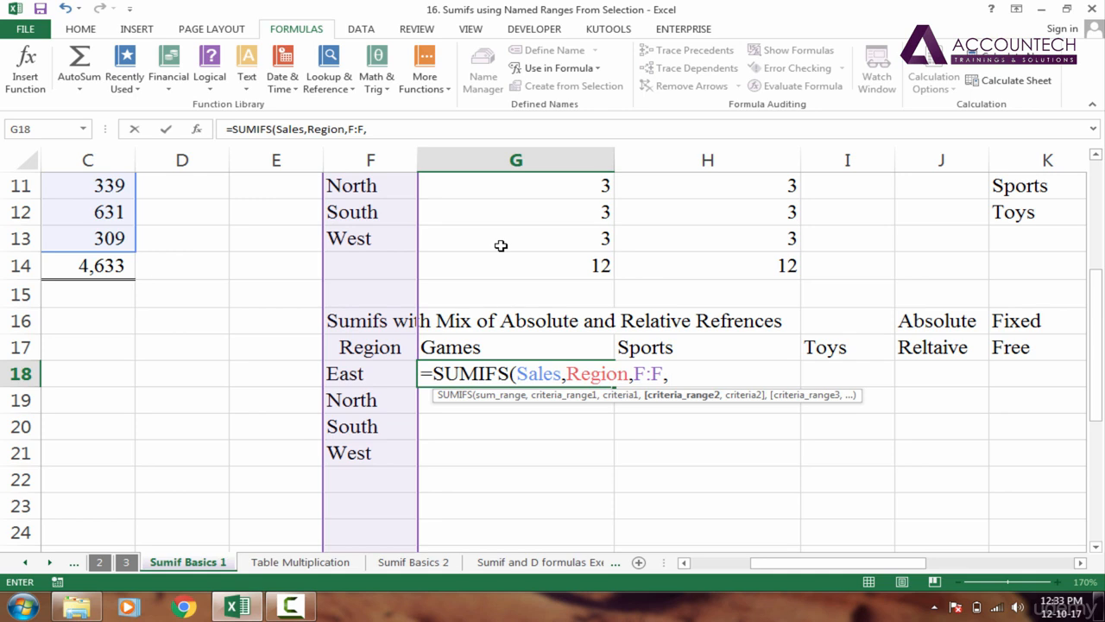
{"action": "type", "text": "pro"}
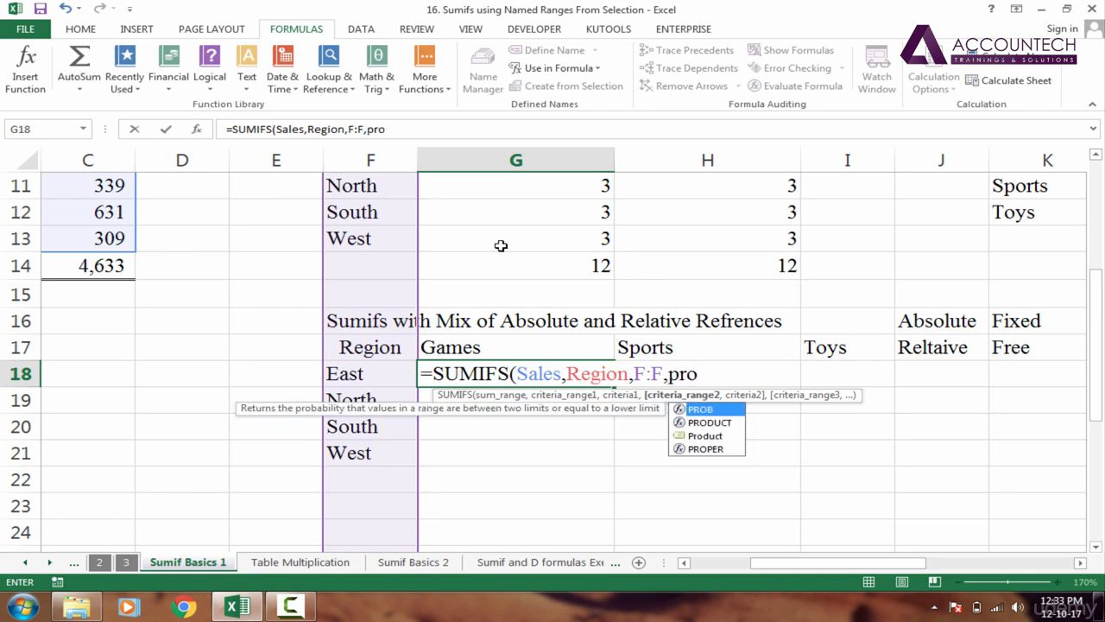
{"action": "key", "text": "Down"}
{"action": "key", "text": "Down"}
{"action": "key", "text": "Tab"}
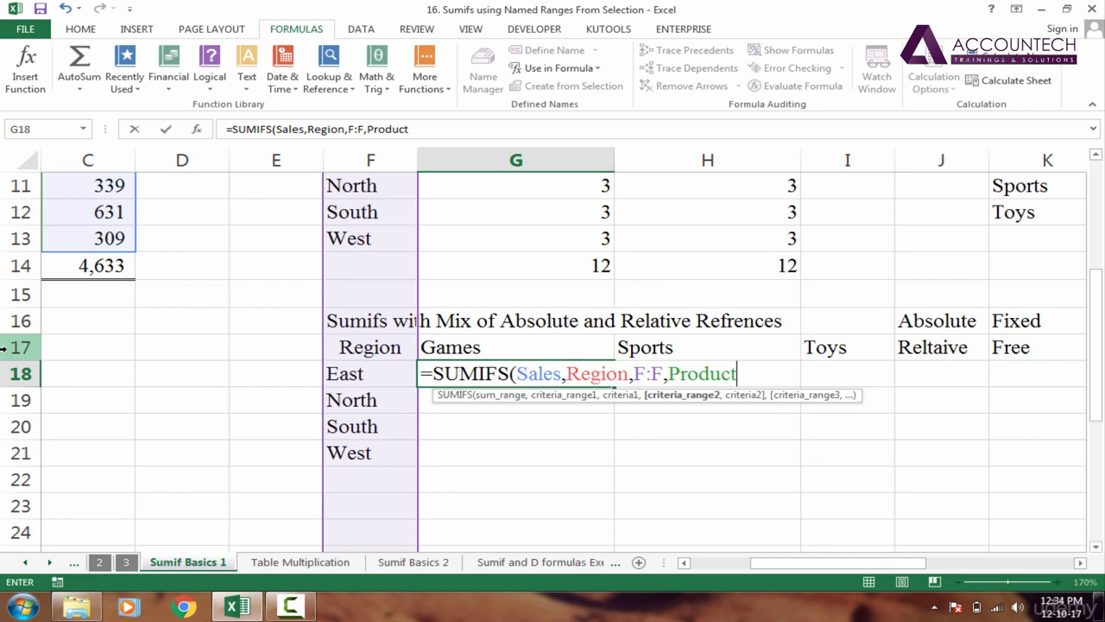
{"action": "key", "text": "Return"}
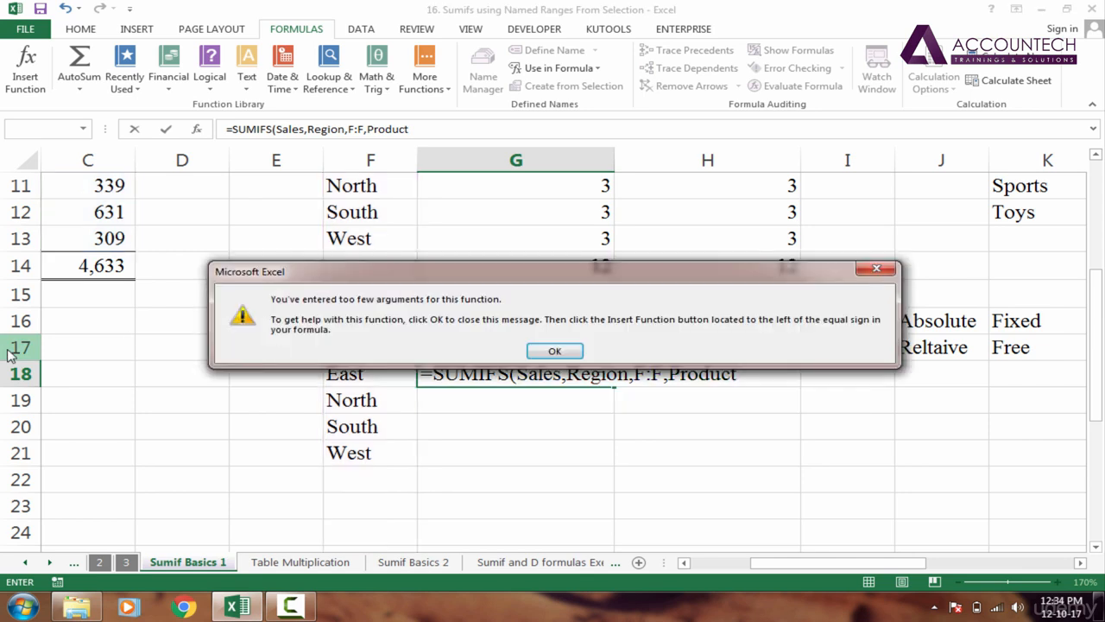
{"action": "left_click", "coordinate": [554, 352]}
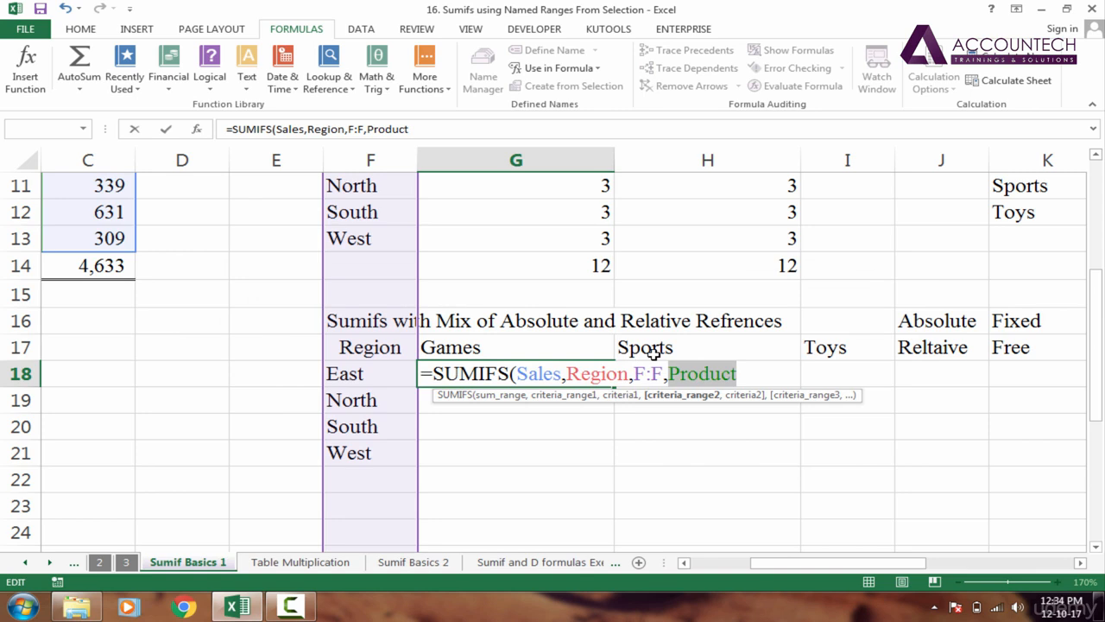
{"action": "key", "text": "Right"}
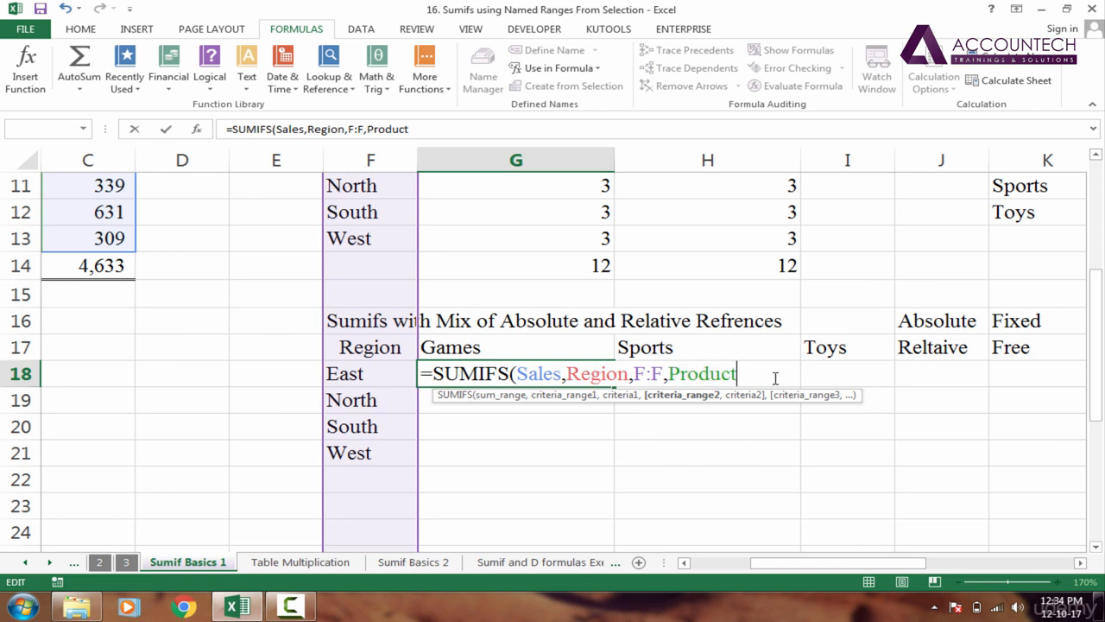
{"action": "type", "text": ","}
{"action": "left_click", "coordinate": [5, 346]}
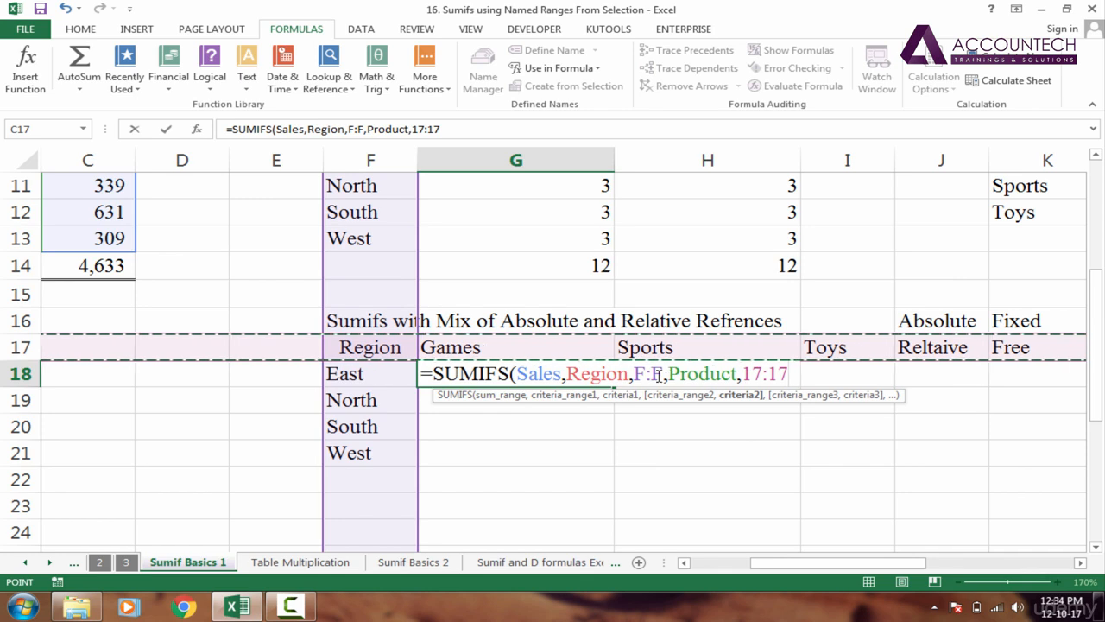
Make both criteria references absolute as $F:$F and $17:$17, and enter the formula in G18.
{"action": "left_click_drag", "start_coordinate": [663, 375], "coordinate": [635, 375]}
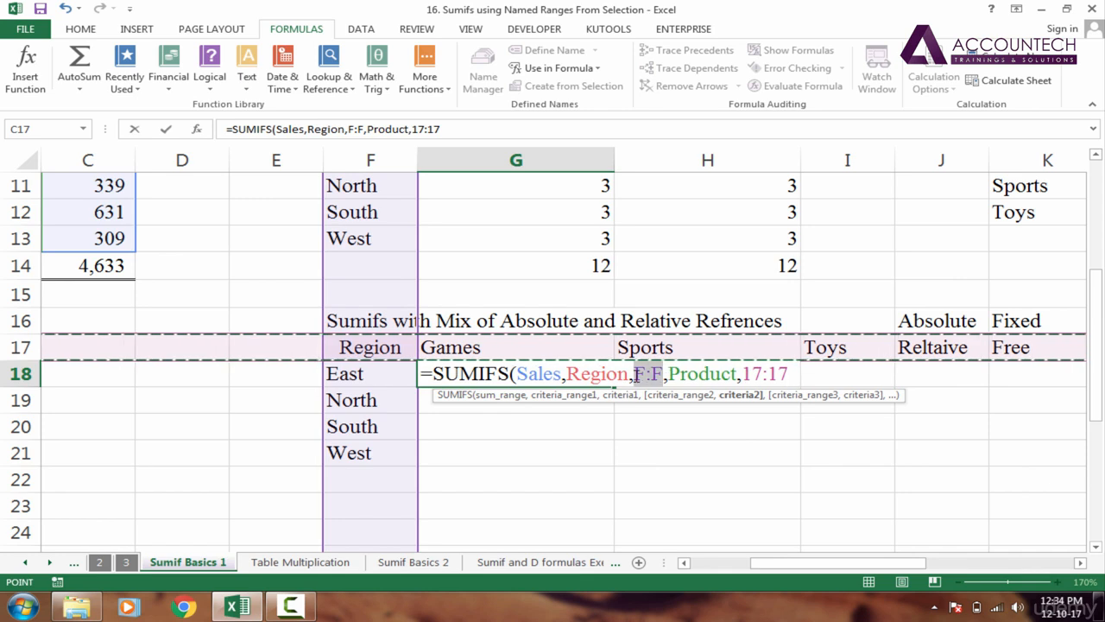
{"action": "key", "text": "F4"}
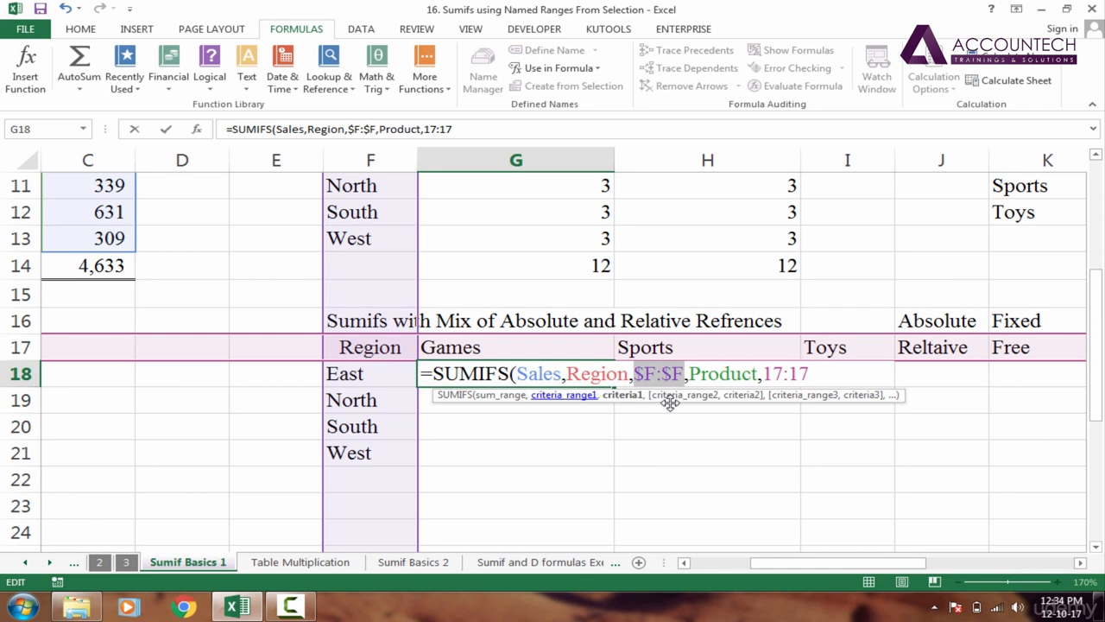
{"action": "left_click_drag", "start_coordinate": [816, 375], "coordinate": [767, 380]}
{"action": "key", "text": "F4"}
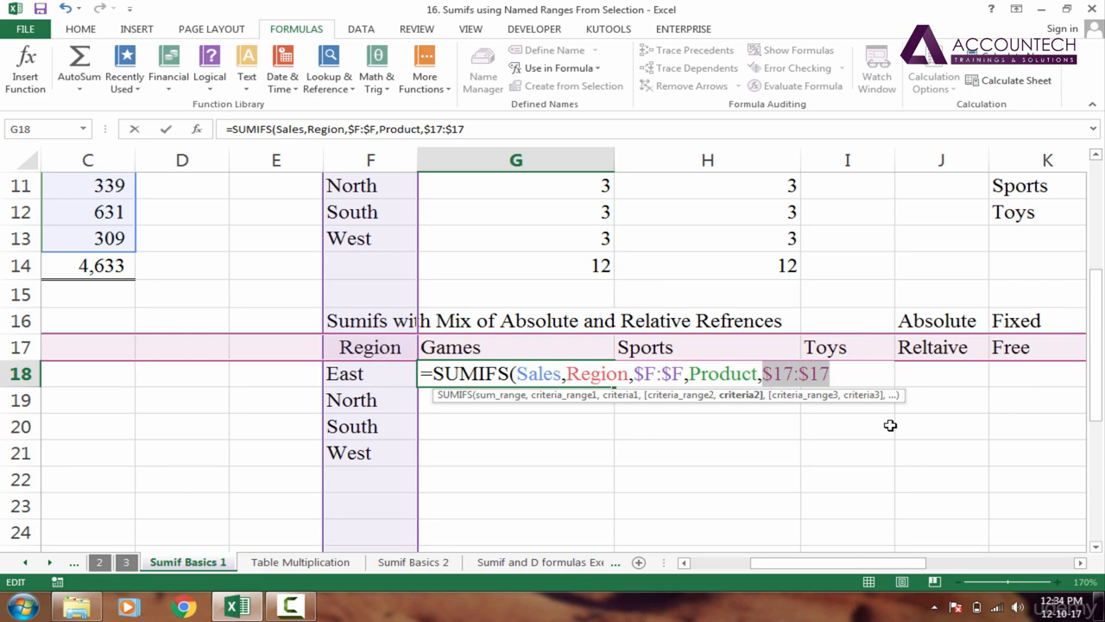
{"action": "key", "text": "Return"}
Fill the G18 formula across to the Toys column and down to the West row, covering G18:I21.
{"action": "left_click", "coordinate": [603, 372]}
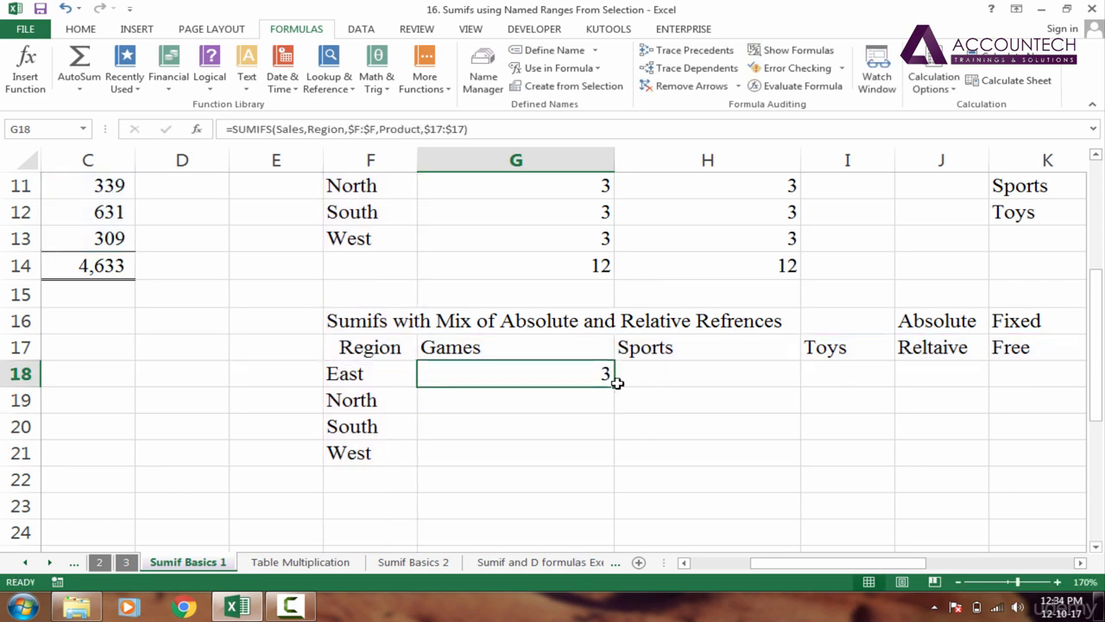
{"action": "left_click_drag", "start_coordinate": [618, 386], "coordinate": [902, 390]}
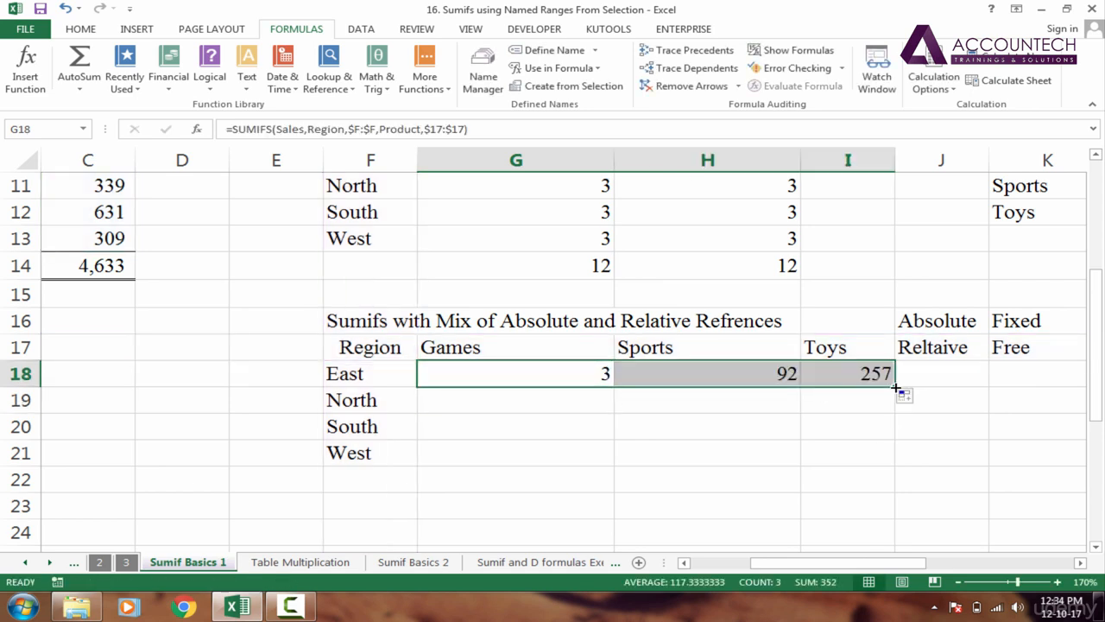
{"action": "left_click_drag", "start_coordinate": [890, 434], "coordinate": [889, 460]}
{"action": "left_click", "coordinate": [693, 424]}
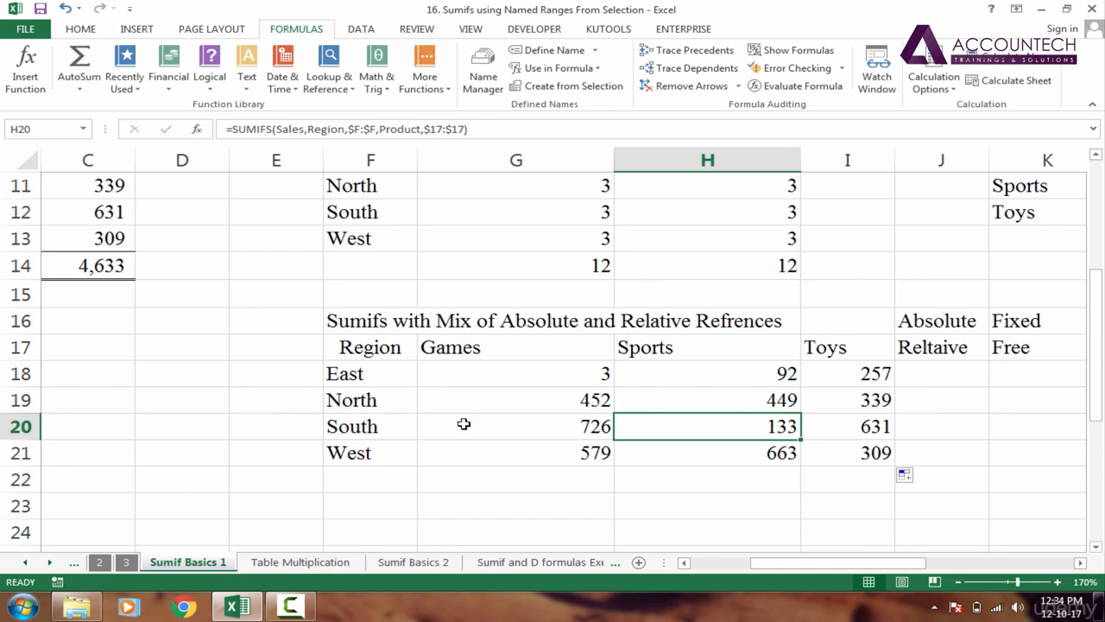
Check the South region and Sports product headings against the SUMIFS formula in H20.
{"action": "left_click", "coordinate": [363, 433]}
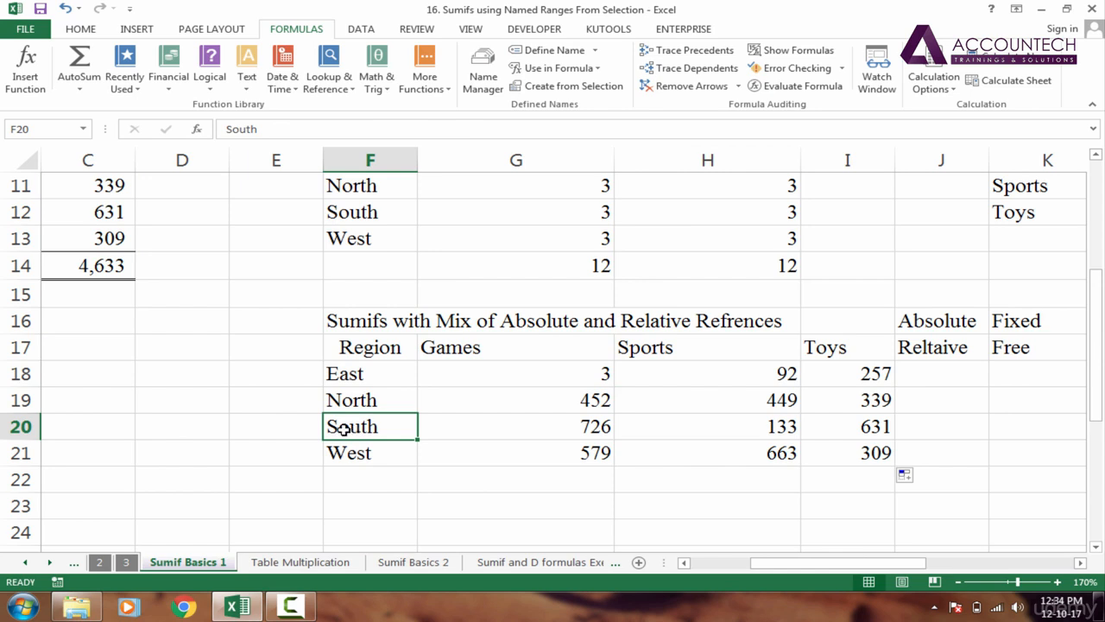
{"action": "left_click", "coordinate": [650, 350]}
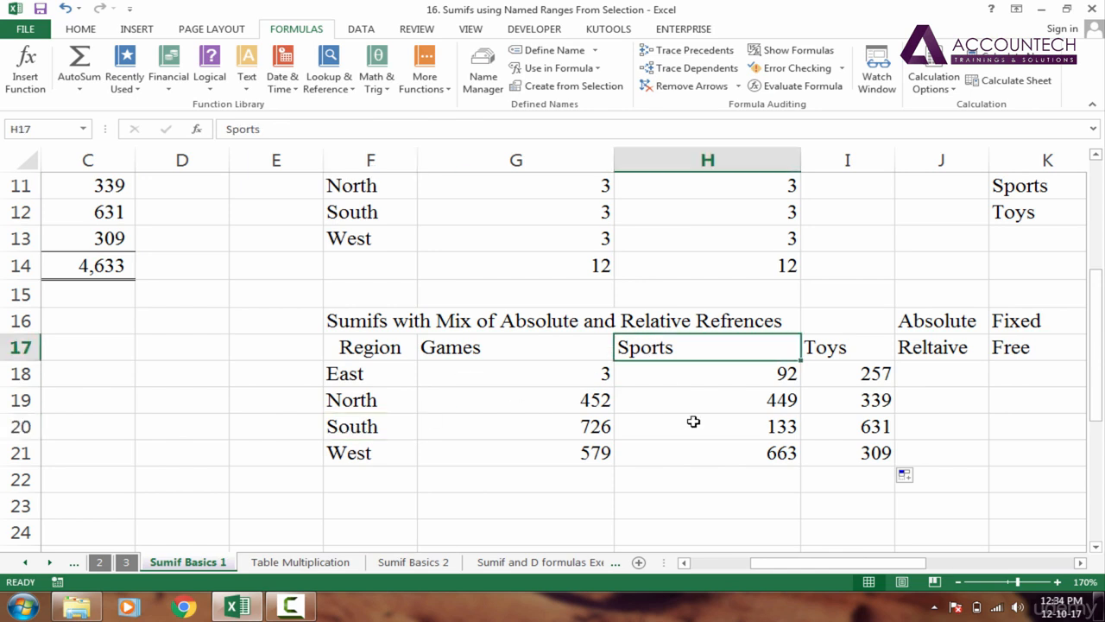
{"action": "left_click", "coordinate": [693, 421]}
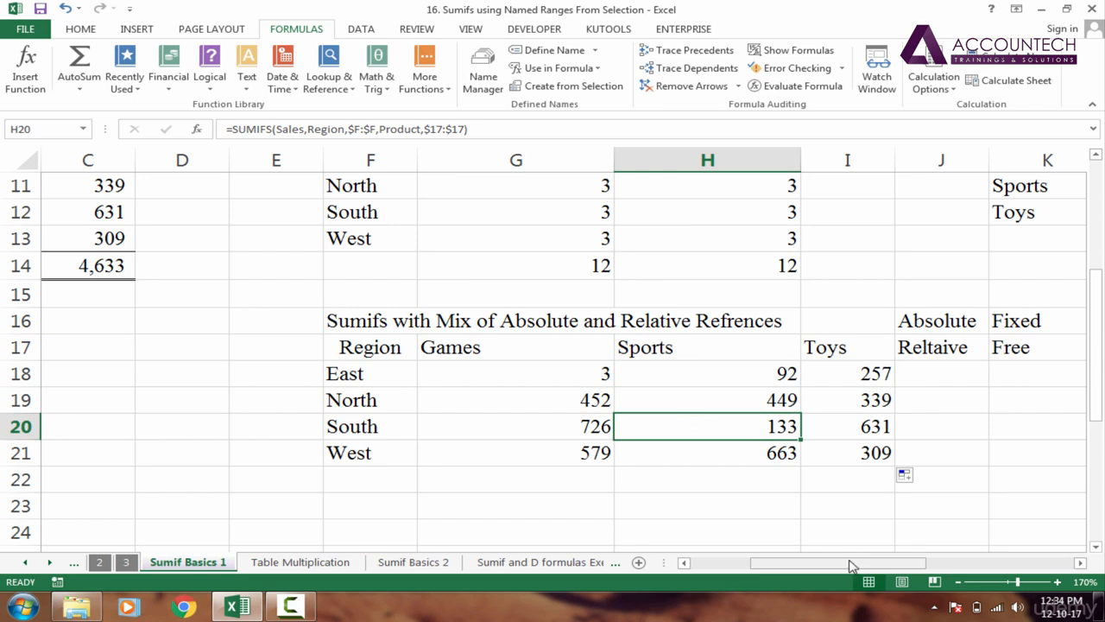
Turn on filters for the Region, Product and Sales headers in A1:C1 of the source data.
{"action": "left_click_drag", "start_coordinate": [851, 565], "coordinate": [596, 560]}
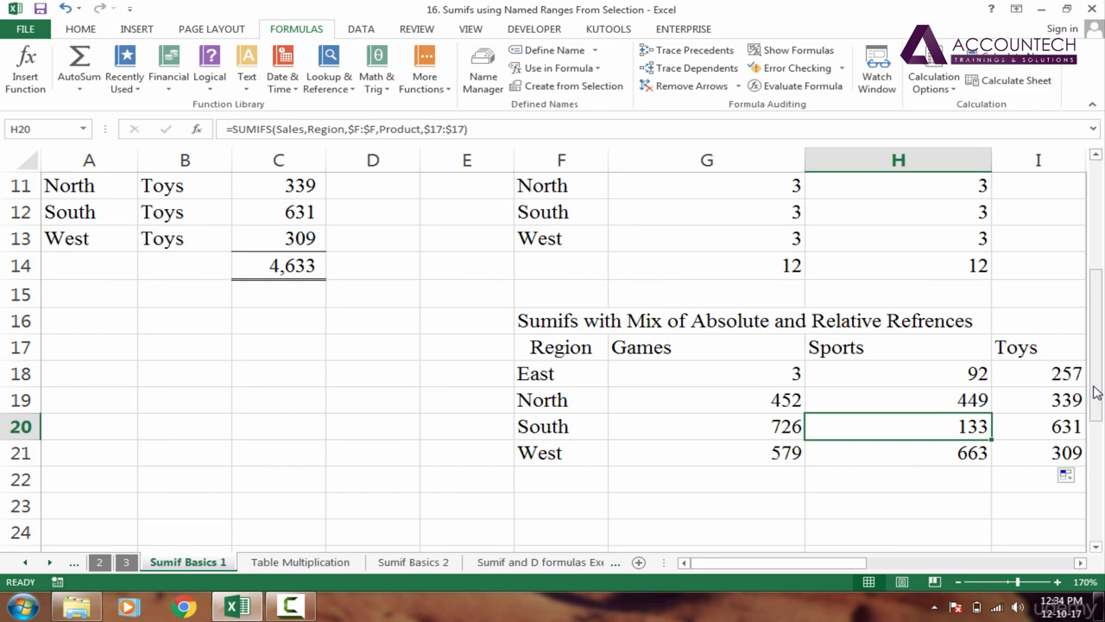
{"action": "left_click_drag", "start_coordinate": [1095, 393], "coordinate": [1095, 284]}
{"action": "left_click_drag", "start_coordinate": [105, 182], "coordinate": [271, 181]}
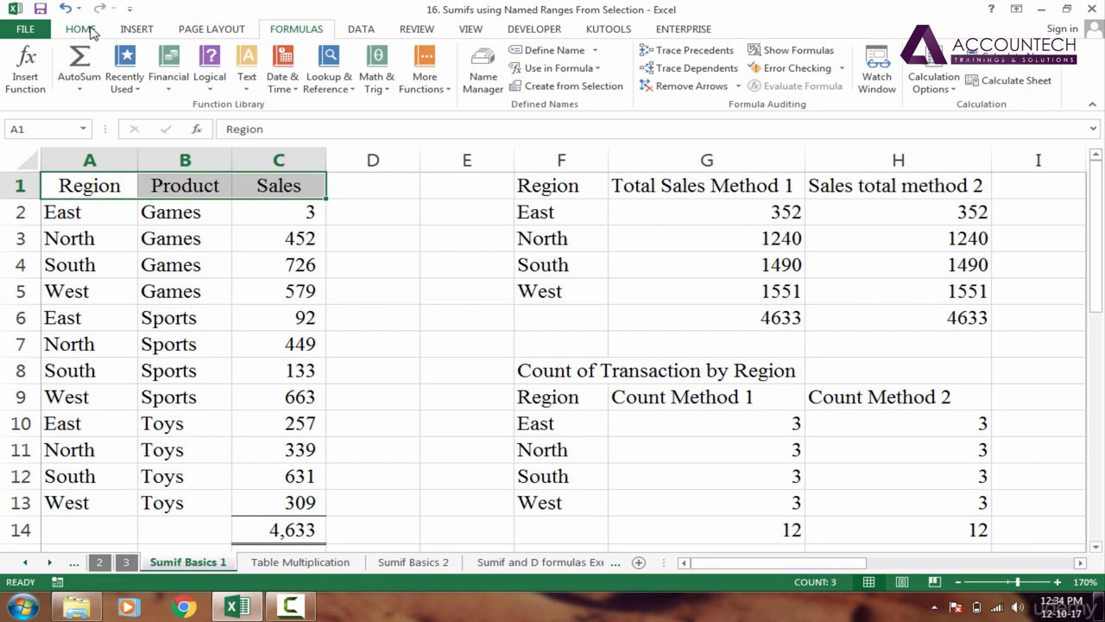
{"action": "left_click", "coordinate": [86, 183]}
{"action": "left_click_drag", "start_coordinate": [208, 179], "coordinate": [284, 184]}
{"action": "key", "text": "alt+h"}
{"action": "key", "text": "s"}
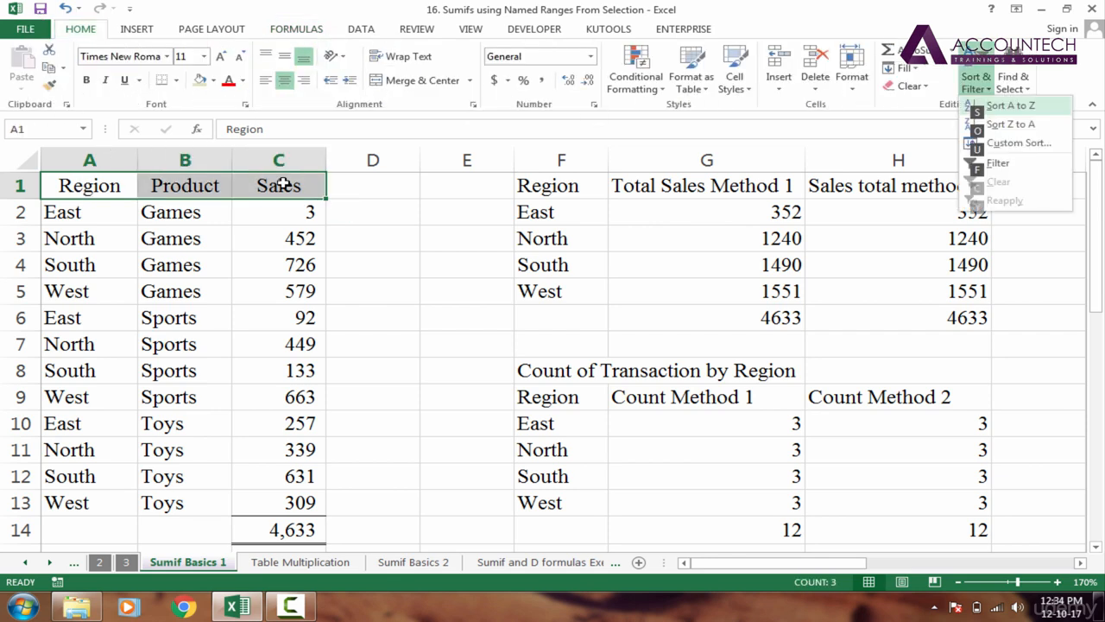
{"action": "key", "text": "f"}
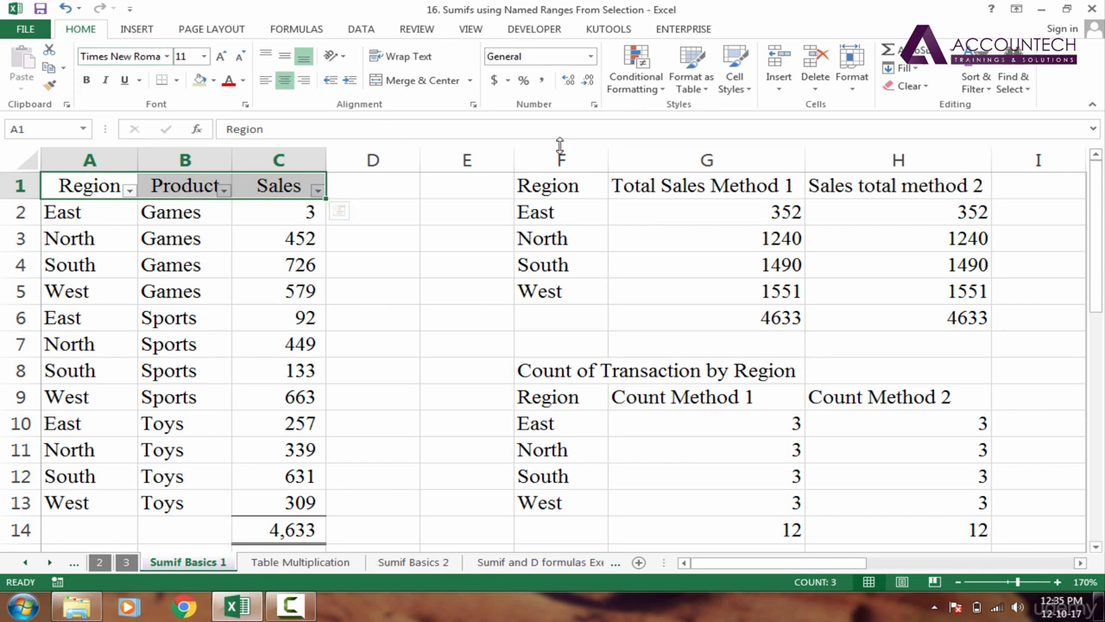
{"action": "left_click", "coordinate": [147, 185]}
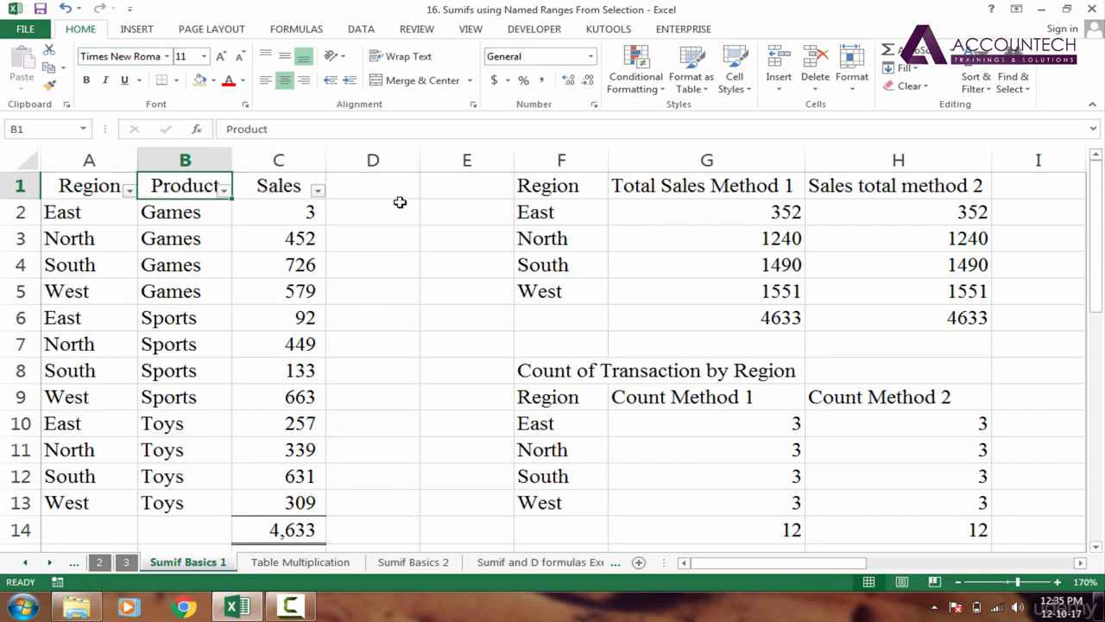
Enter the note "Alt + HSF" in D1 beside the Sales header.
{"action": "left_click", "coordinate": [389, 196]}
{"action": "type", "text": "Alt"}
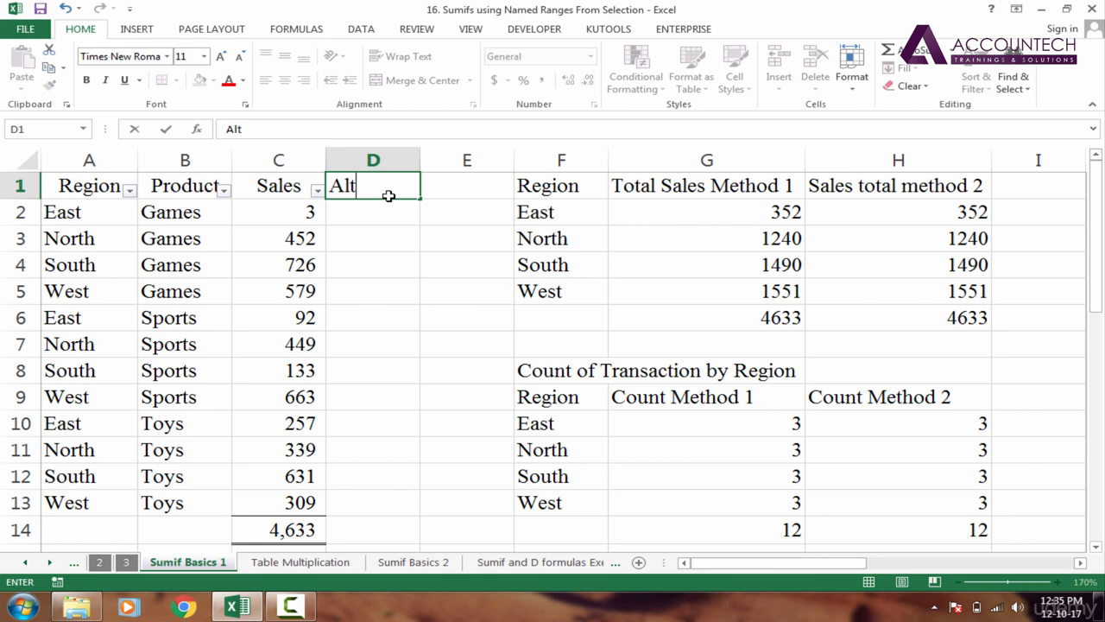
{"action": "type", "text": " + HSF"}
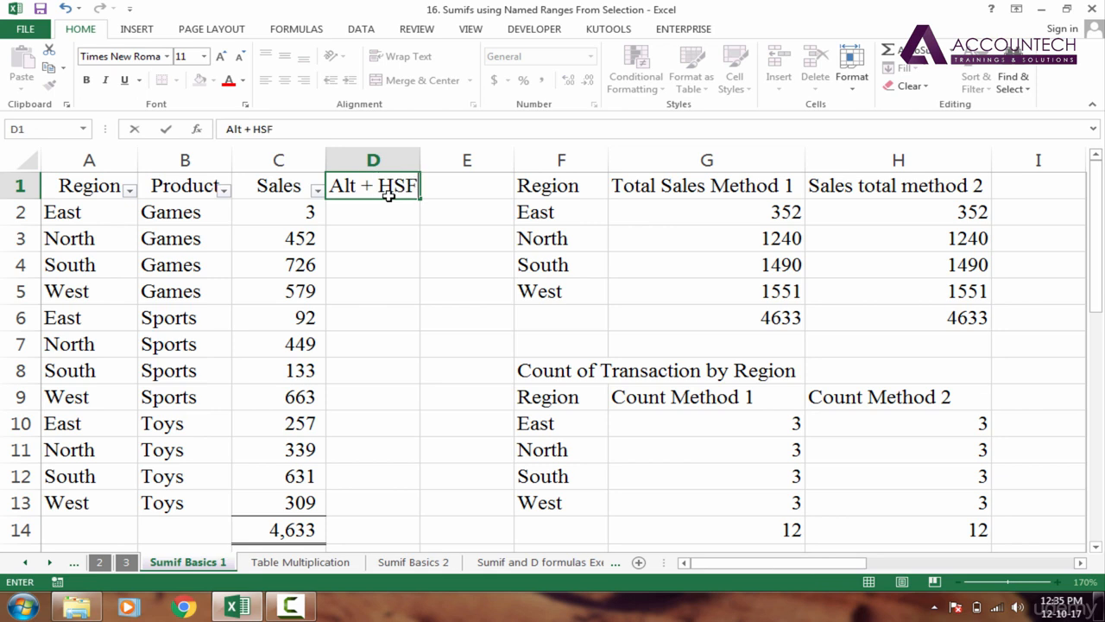
{"action": "key", "text": "Return"}
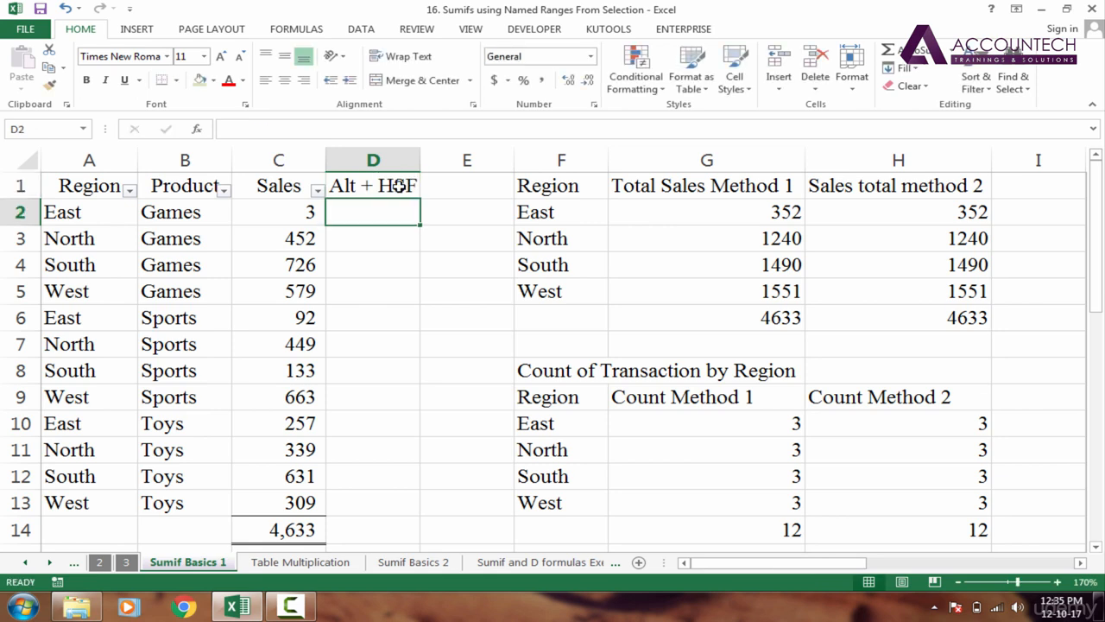
{"action": "left_click", "coordinate": [388, 192]}
Filter the Region column of the source data to show only South.
{"action": "left_click", "coordinate": [286, 214]}
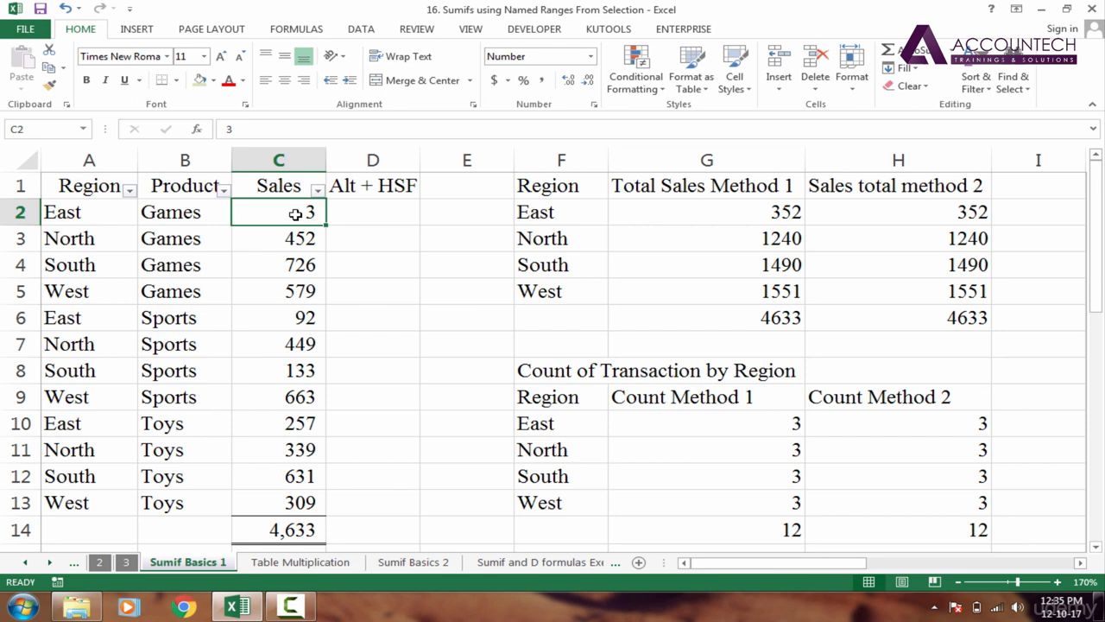
{"action": "left_click", "coordinate": [130, 190]}
{"action": "left_click", "coordinate": [51, 342]}
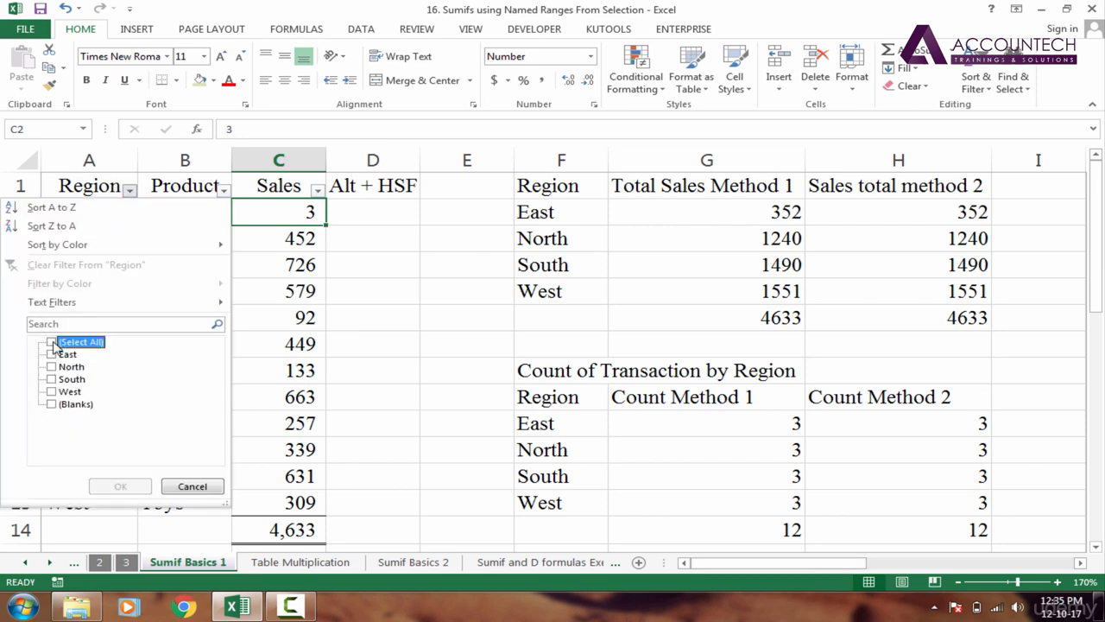
{"action": "left_click", "coordinate": [52, 379]}
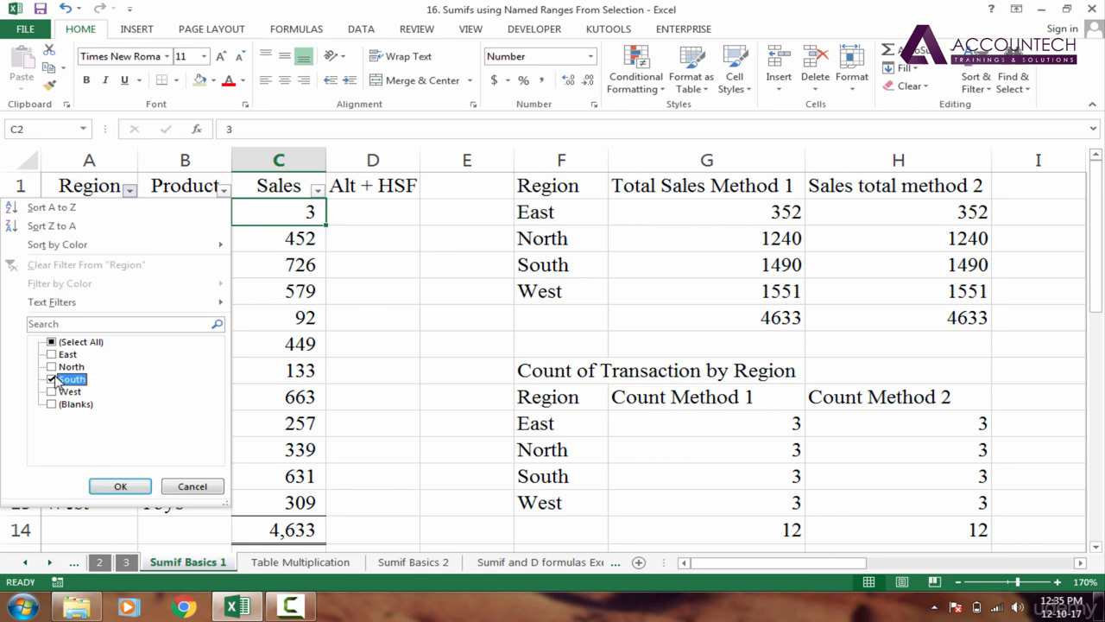
{"action": "left_click", "coordinate": [117, 486]}
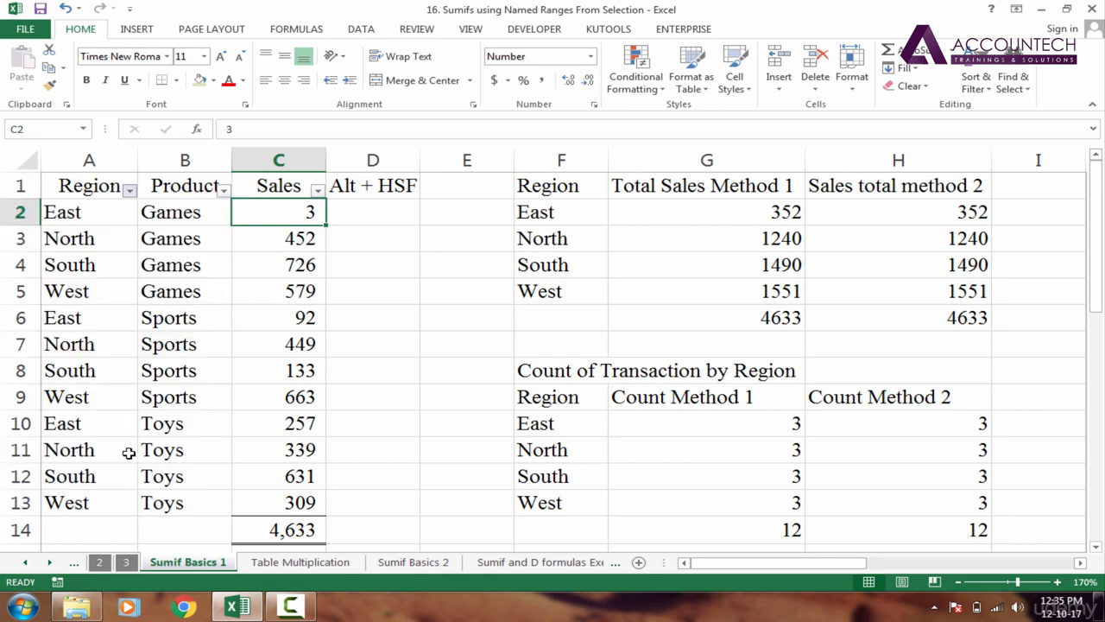
Filter the Product column to show only Sports and compare the remaining Sales amount with the SUMIFS result in H20.
{"action": "left_click", "coordinate": [223, 190]}
{"action": "left_click", "coordinate": [73, 342]}
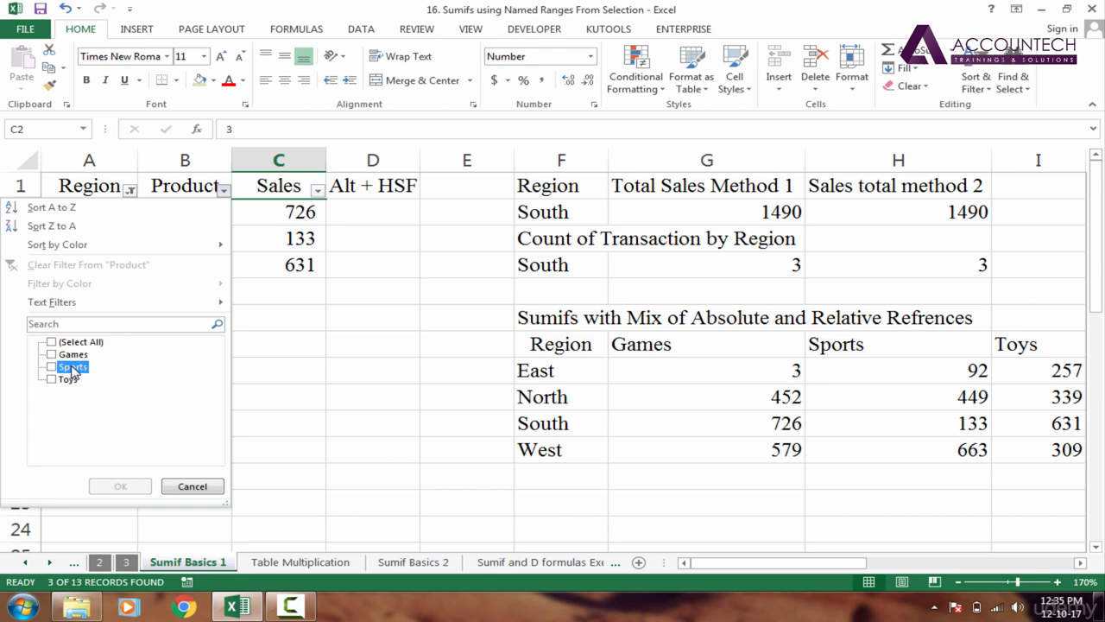
{"action": "left_click", "coordinate": [52, 366]}
{"action": "left_click", "coordinate": [120, 486]}
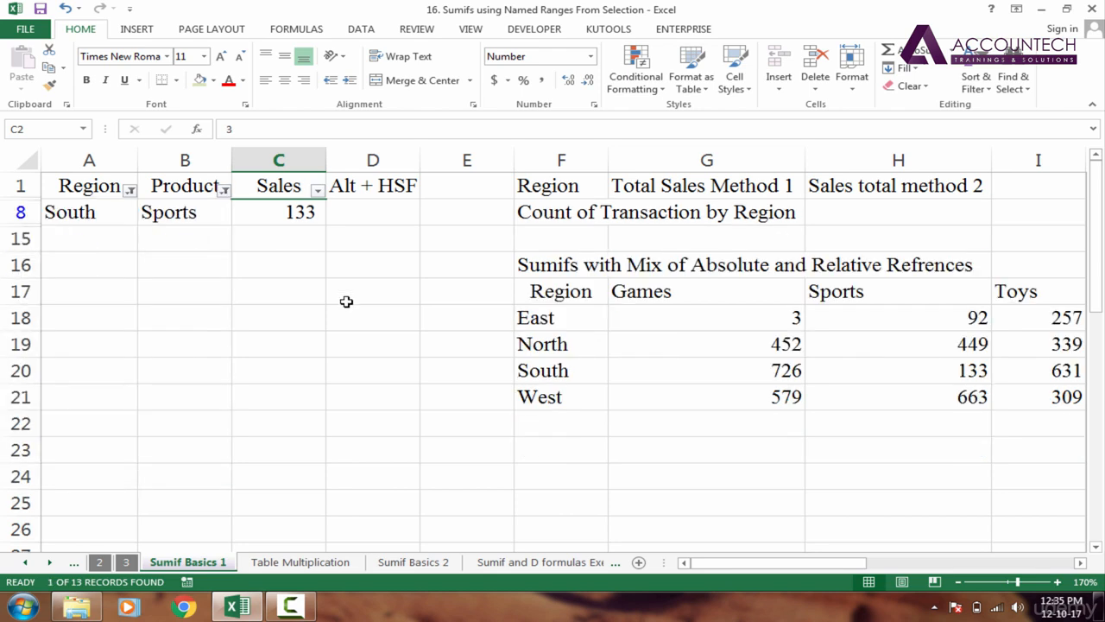
{"action": "left_click", "coordinate": [299, 212]}
{"action": "left_click", "coordinate": [923, 376]}
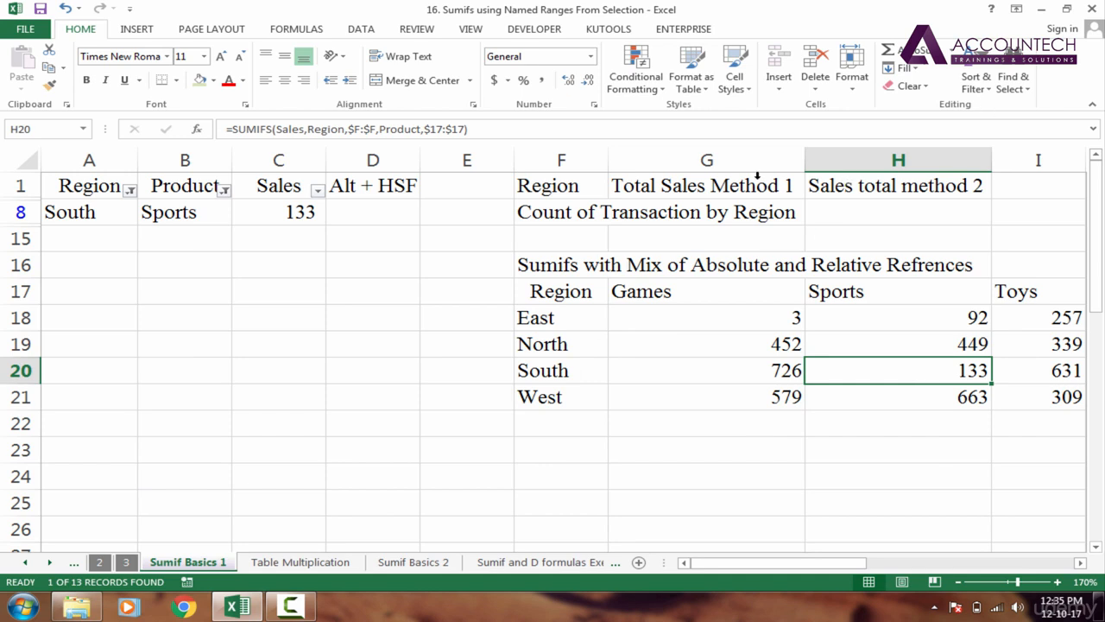
Clear the Region and Product filters so all source data rows show, keeping filtering turned on.
{"action": "left_click", "coordinate": [193, 196]}
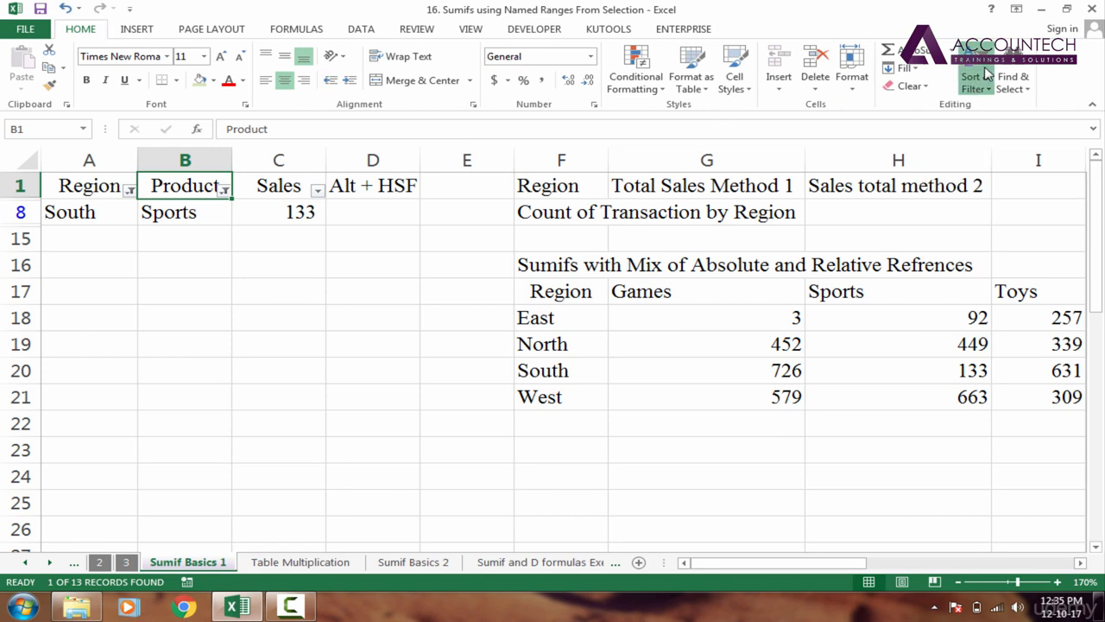
{"action": "left_click", "coordinate": [987, 76]}
{"action": "left_click", "coordinate": [999, 182]}
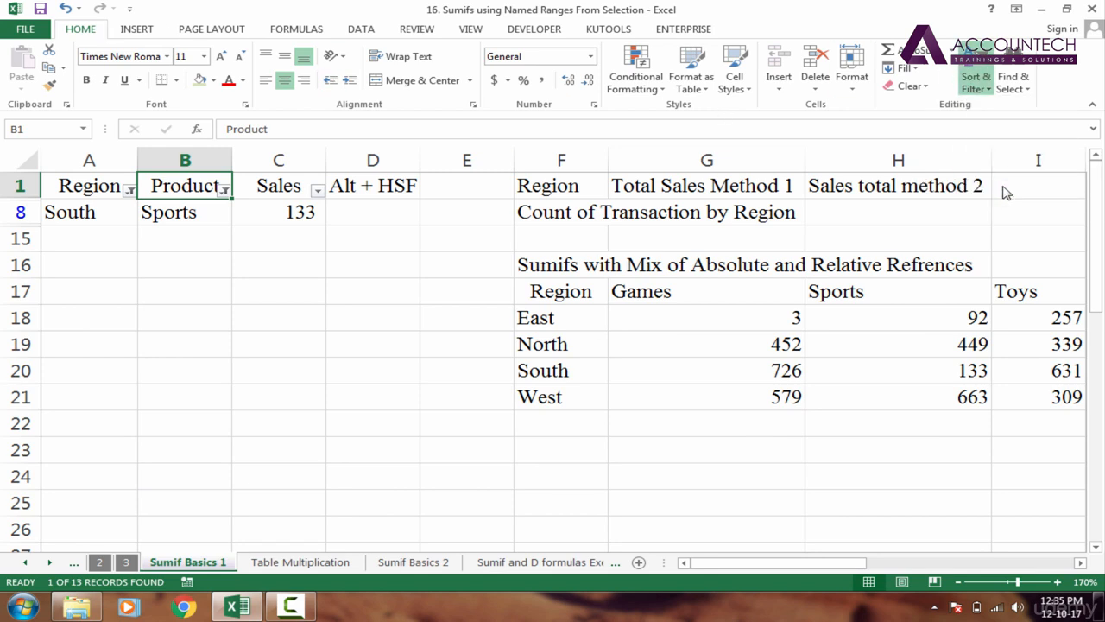
{"action": "left_click", "coordinate": [379, 294]}
{"action": "left_click", "coordinate": [304, 298]}
{"action": "left_click", "coordinate": [348, 476]}
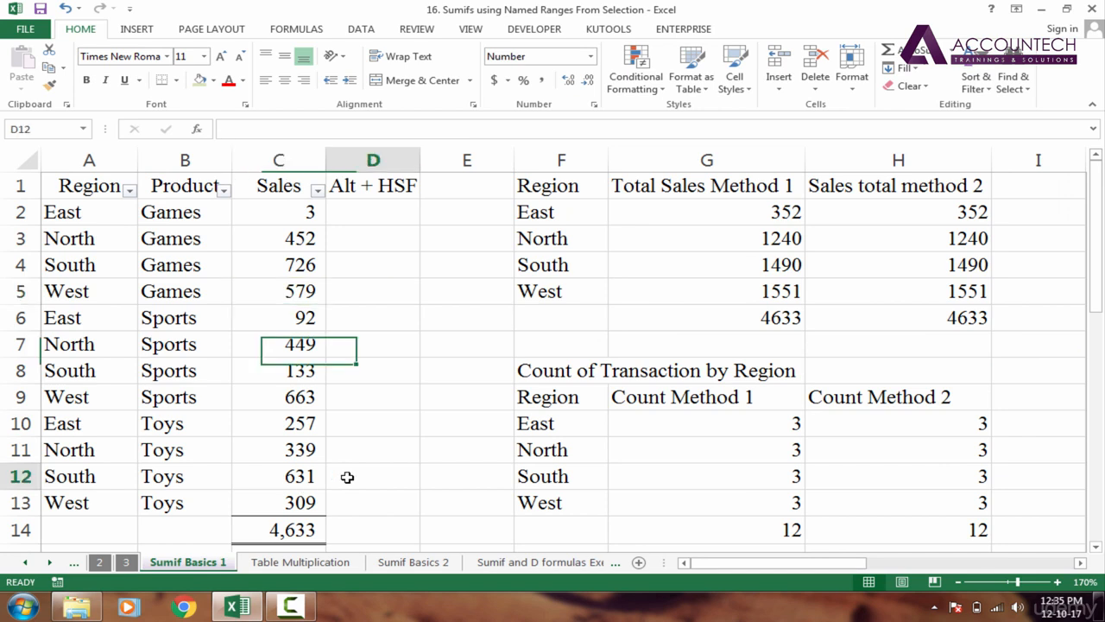
Examine the region-by-product table in rows 17 to 21 and the SUMIFS formula in its East Games cell.
{"action": "left_click", "coordinate": [722, 480]}
{"action": "left_click_drag", "start_coordinate": [1094, 242], "coordinate": [1077, 417]}
{"action": "left_click", "coordinate": [920, 301]}
{"action": "key", "text": "Right"}
{"action": "key", "text": "Right"}
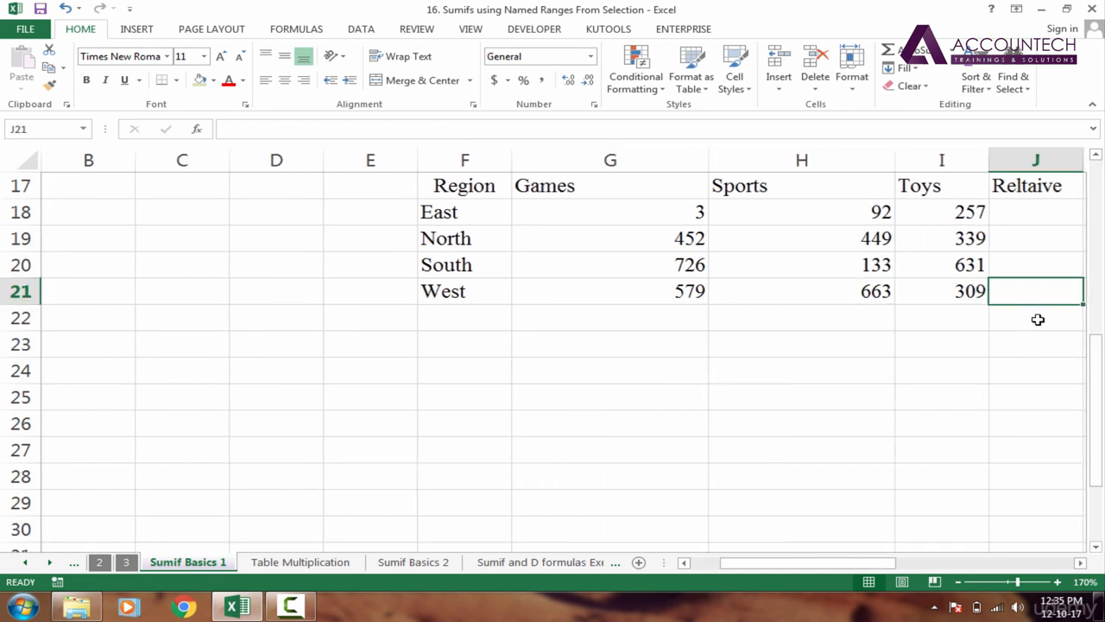
{"action": "key", "text": "Up"}
{"action": "key", "text": "Up"}
{"action": "key", "text": "Up"}
{"action": "left_click", "coordinate": [675, 223]}
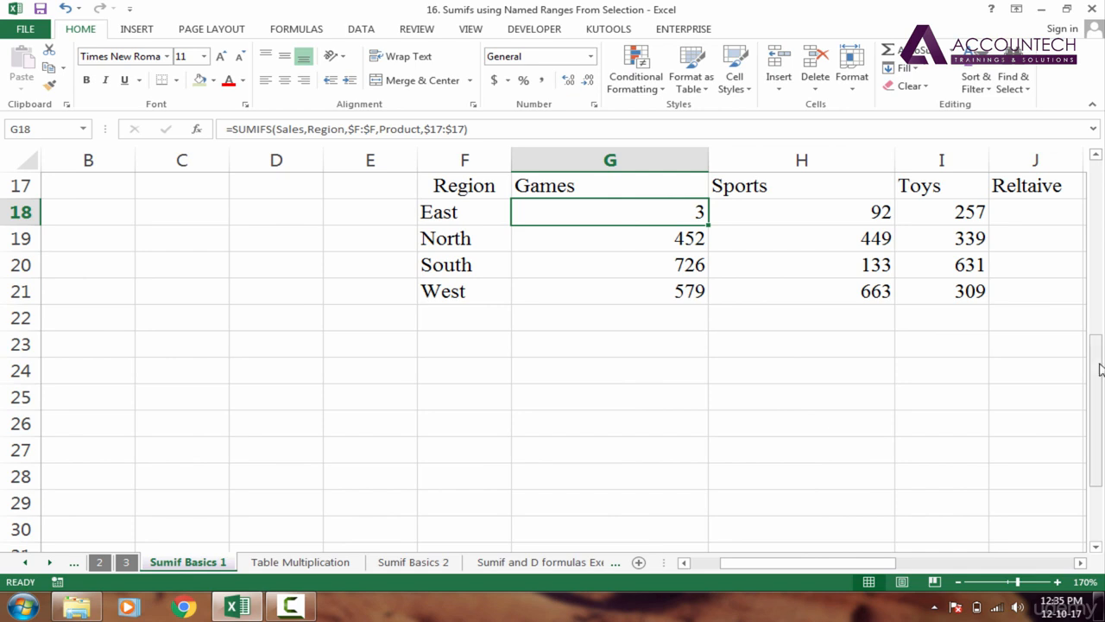
Review the table title in F16 alongside the absolute whole-column and whole-row references in the G18 formula.
{"action": "left_click_drag", "start_coordinate": [1098, 365], "coordinate": [1097, 324]}
{"action": "left_click", "coordinate": [607, 269]}
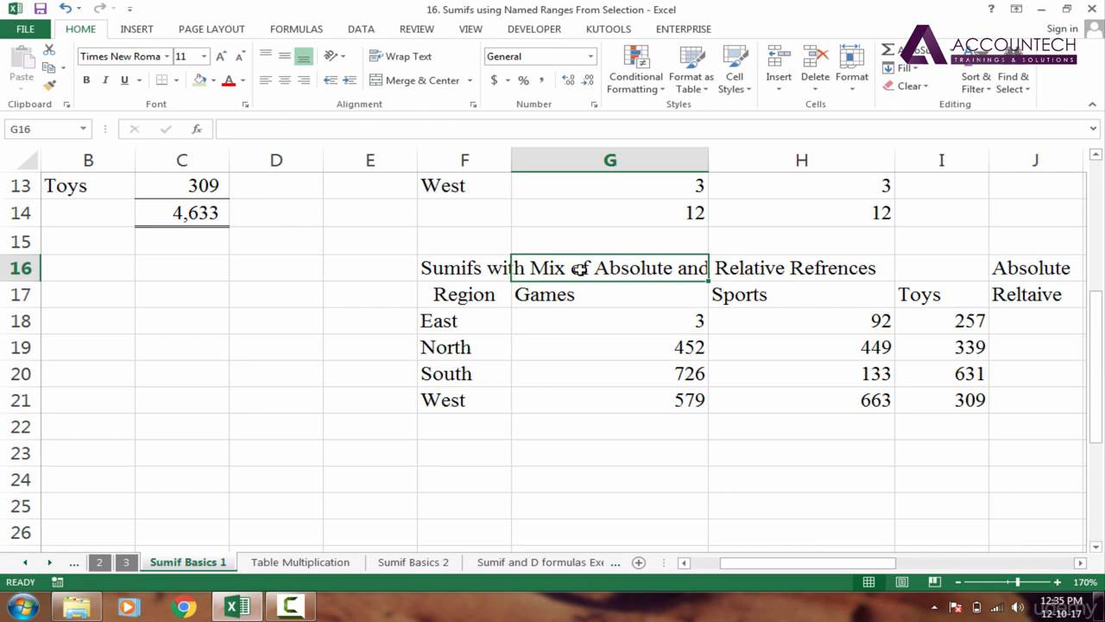
{"action": "left_click", "coordinate": [590, 321]}
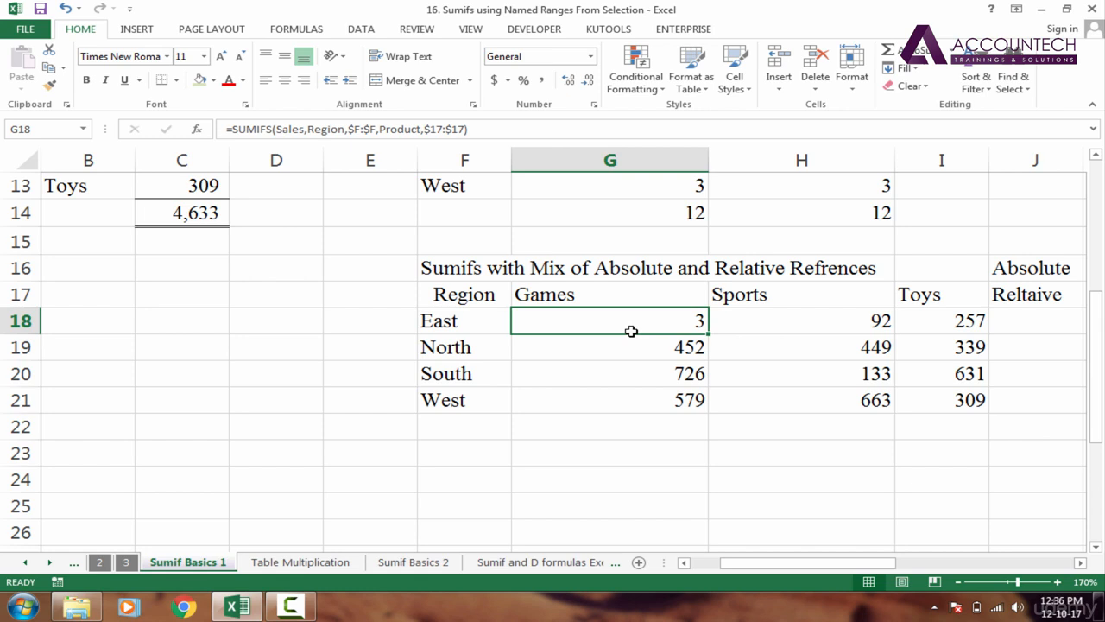
{"action": "left_click", "coordinate": [642, 268]}
{"action": "left_click", "coordinate": [492, 269]}
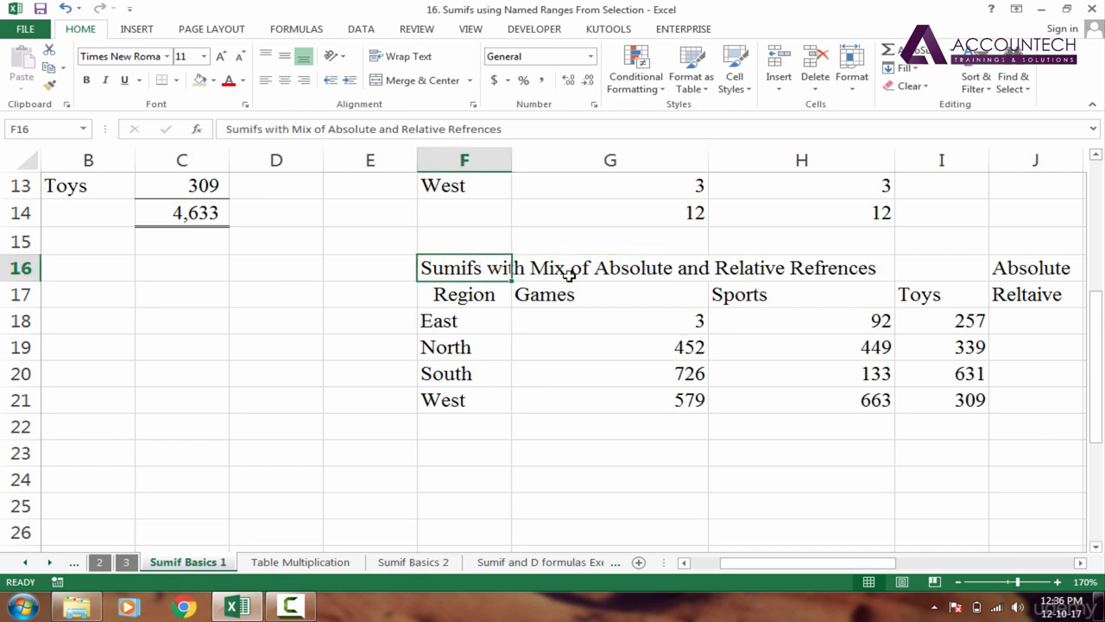
{"action": "left_click", "coordinate": [570, 272]}
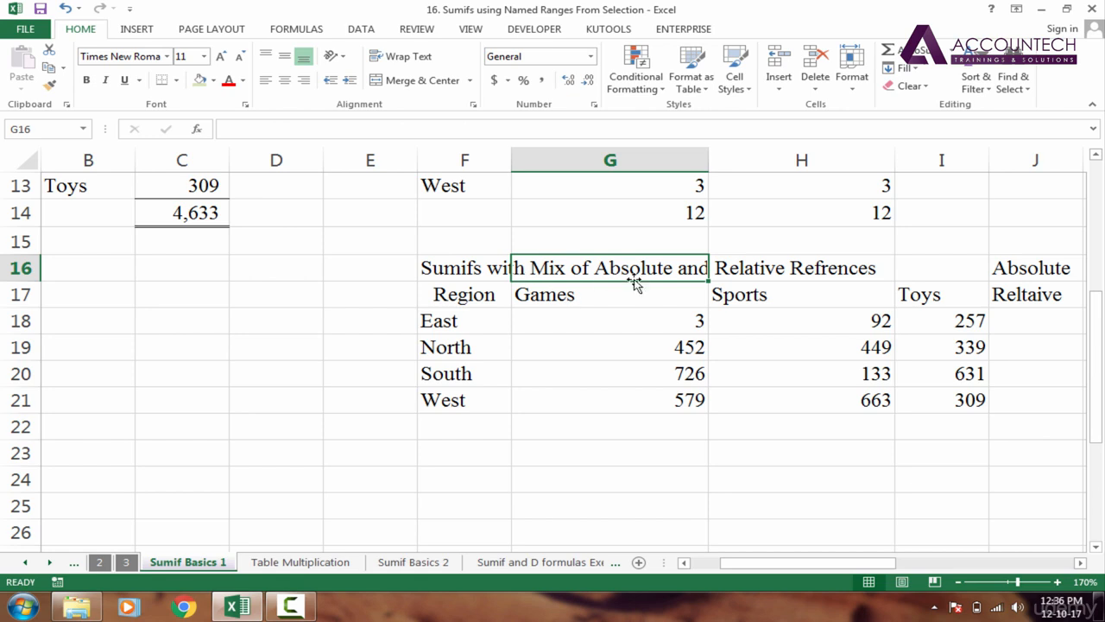
{"action": "left_click", "coordinate": [470, 271]}
{"action": "left_click", "coordinate": [613, 328]}
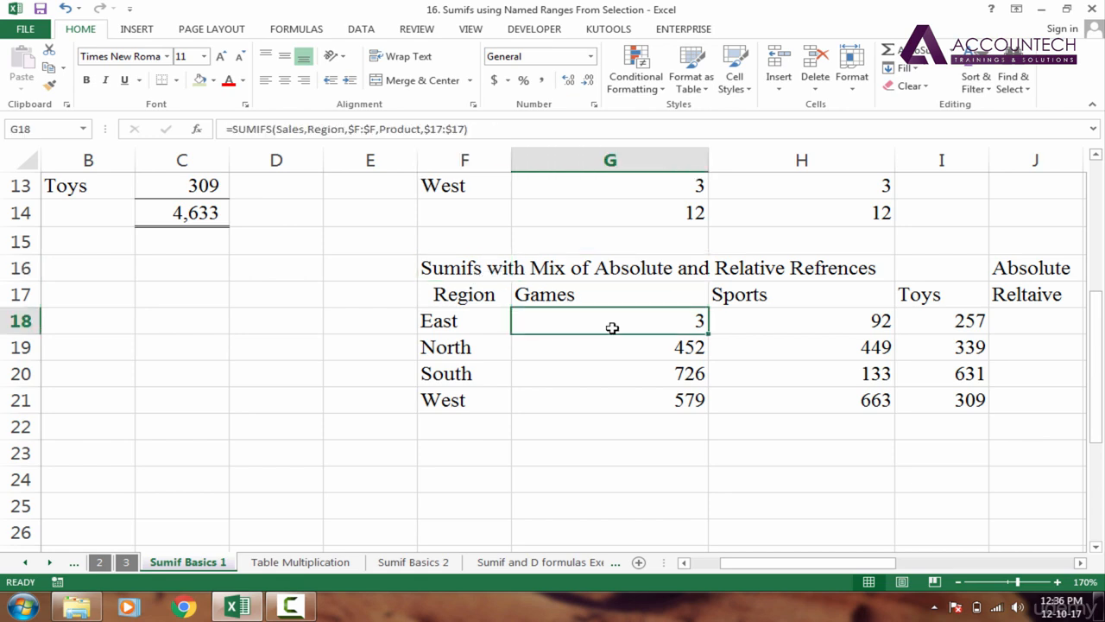